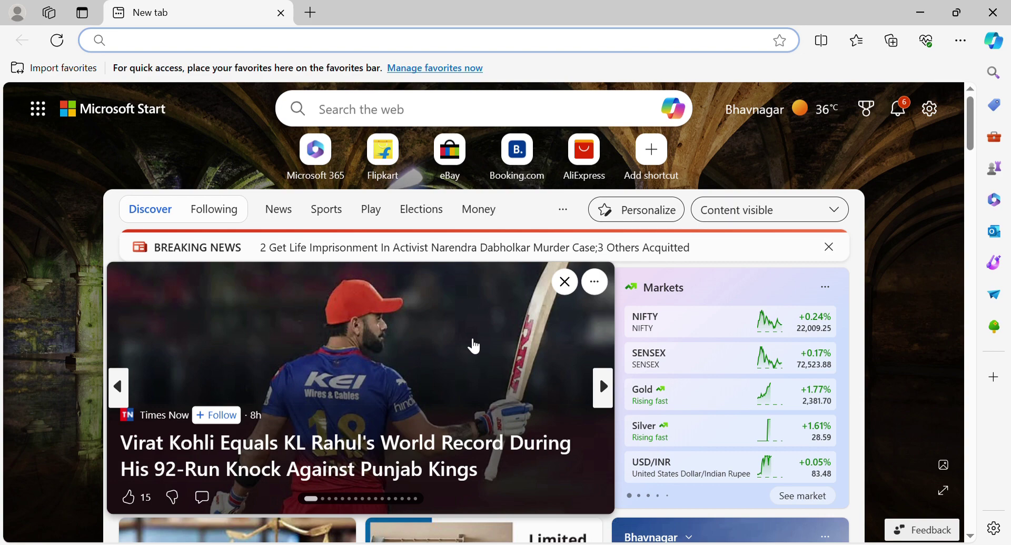
{"action": "type", "text": "https://billswise.in/"}
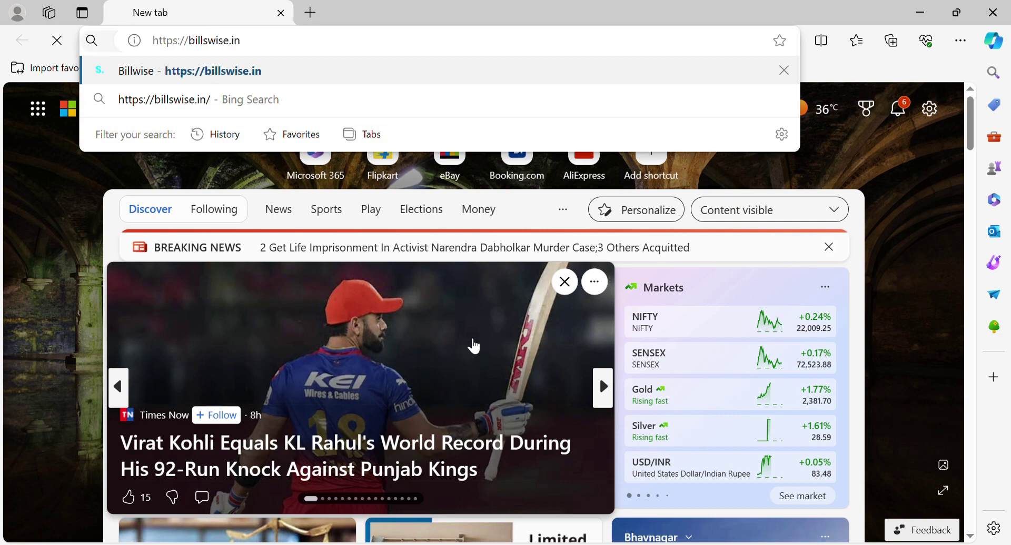
{"action": "key", "text": "Return"}
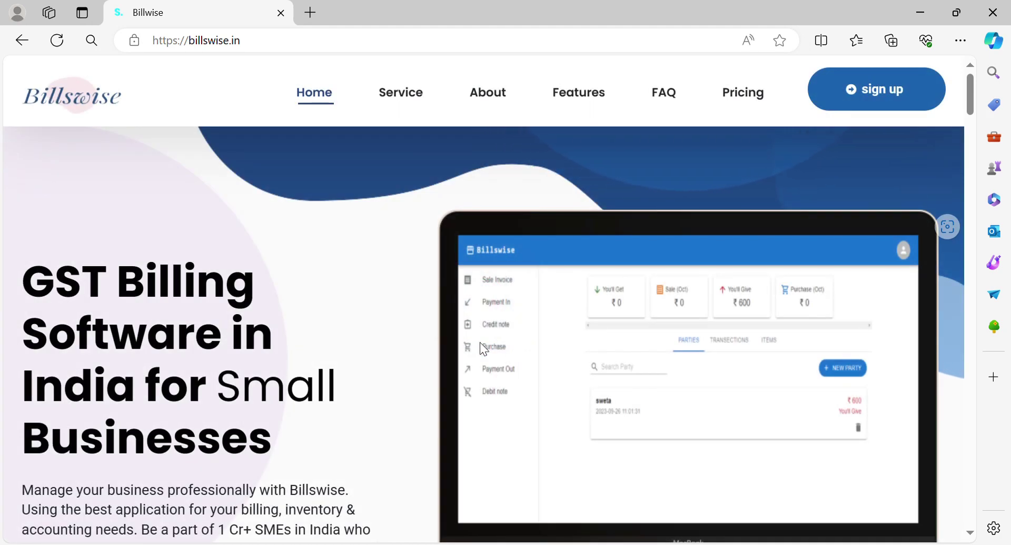
Scroll through the Service, About, Features and FAQ sections down to the pricing plan cards
{"action": "scroll", "coordinate": [376, 421], "scroll_direction": "down", "scroll_amount": 2}
{"action": "scroll", "coordinate": [376, 422], "scroll_direction": "down", "scroll_amount": 8}
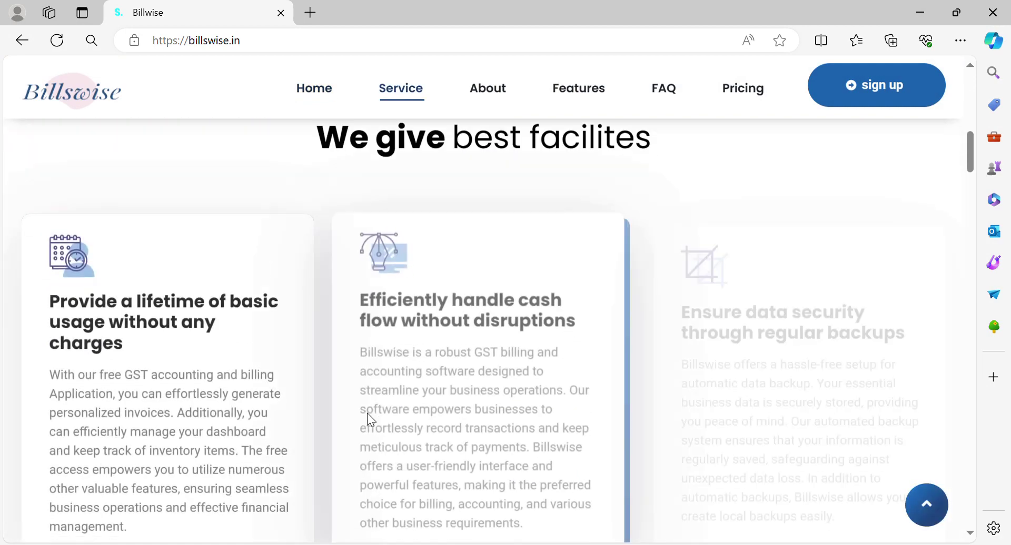
{"action": "scroll", "coordinate": [368, 414], "scroll_direction": "down", "scroll_amount": 10}
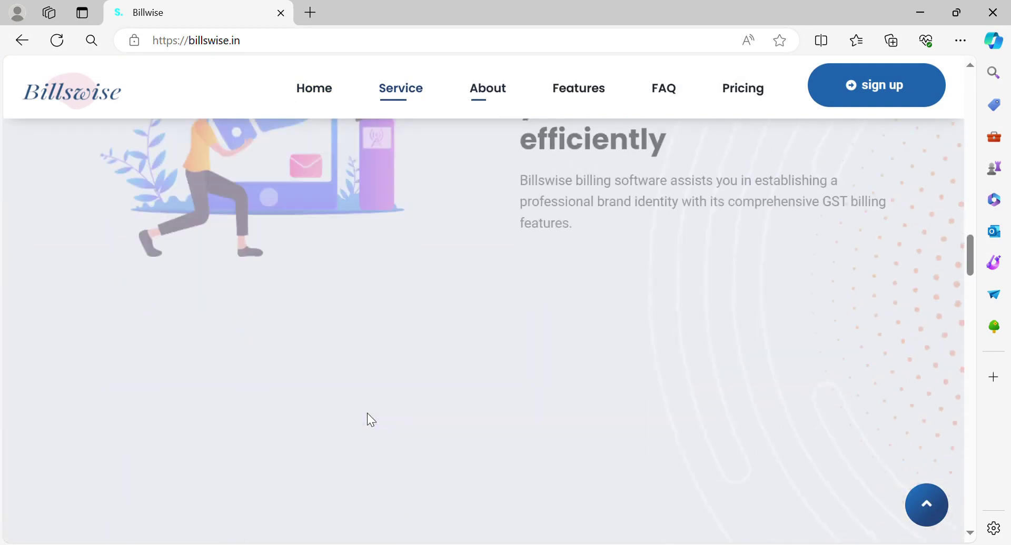
{"action": "scroll", "coordinate": [367, 414], "scroll_direction": "down", "scroll_amount": 10}
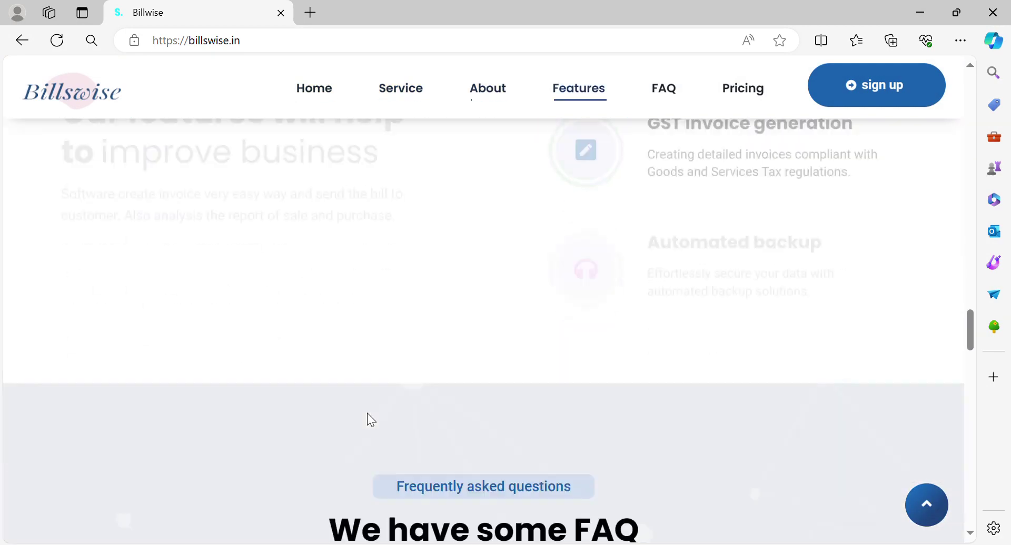
{"action": "scroll", "coordinate": [368, 414], "scroll_direction": "down", "scroll_amount": 10}
{"action": "scroll", "coordinate": [371, 420], "scroll_direction": "up", "scroll_amount": 4}
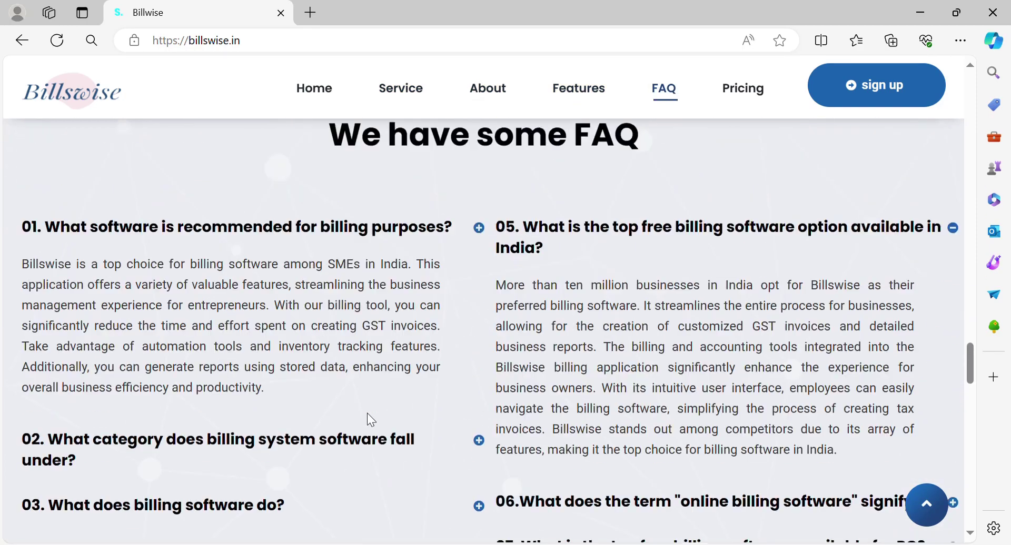
{"action": "scroll", "coordinate": [371, 419], "scroll_direction": "down", "scroll_amount": 10}
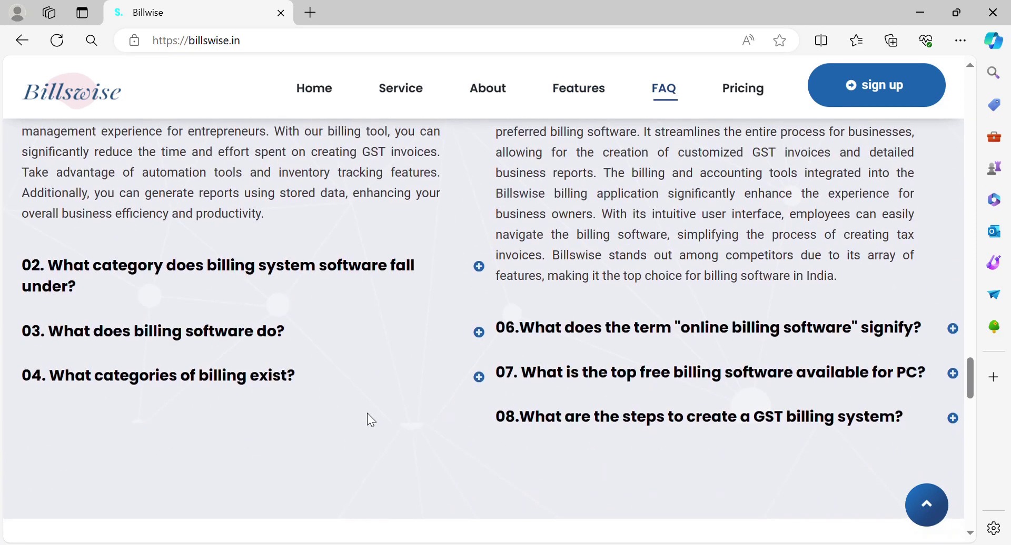
{"action": "scroll", "coordinate": [377, 422], "scroll_direction": "down", "scroll_amount": 1}
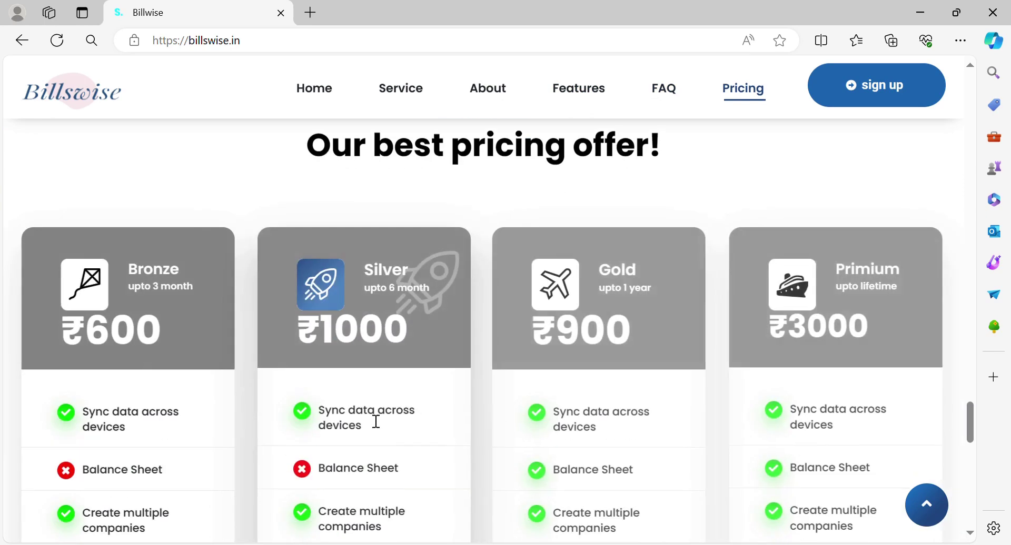
{"action": "scroll", "coordinate": [376, 421], "scroll_direction": "down", "scroll_amount": 1}
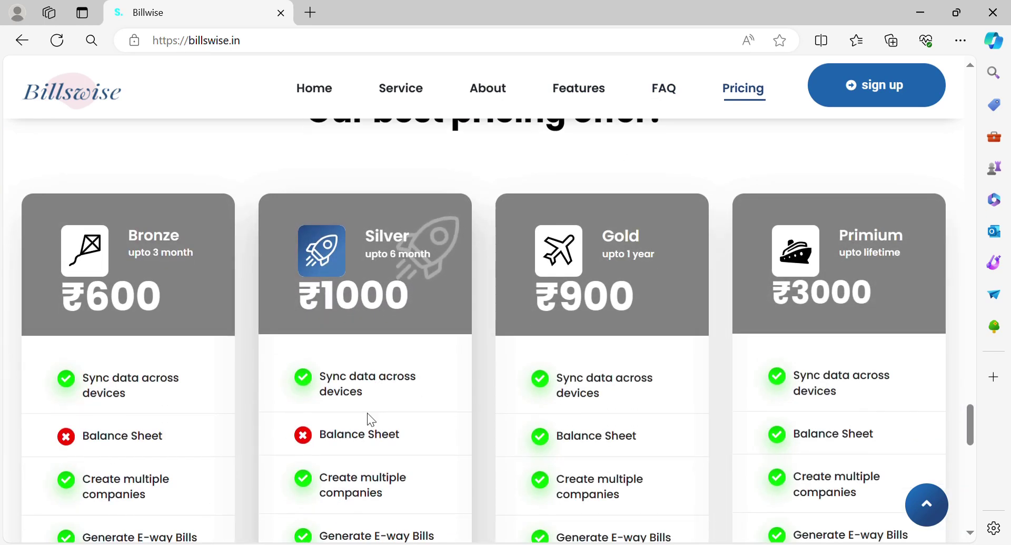
{"action": "scroll", "coordinate": [371, 420], "scroll_direction": "up", "scroll_amount": 4}
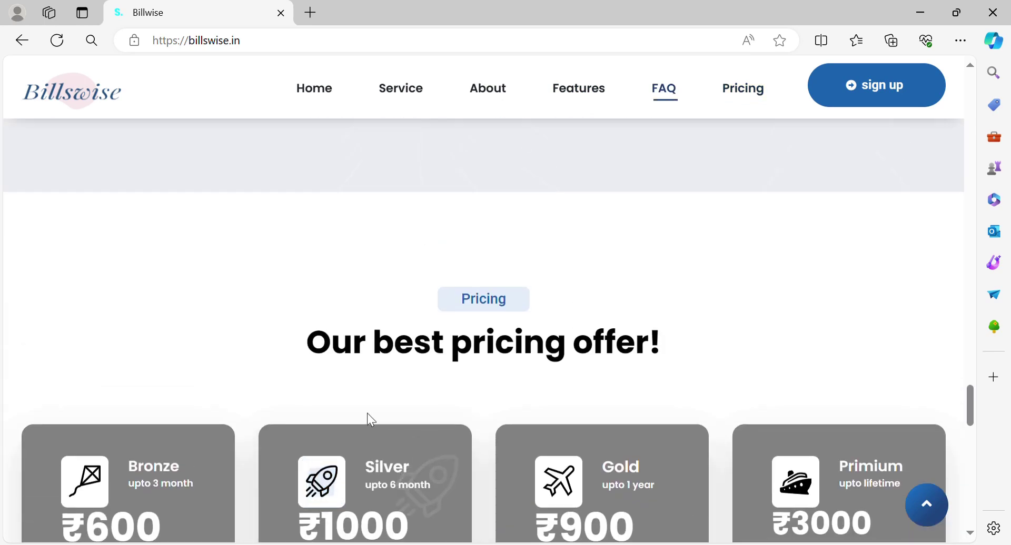
{"action": "scroll", "coordinate": [371, 420], "scroll_direction": "down", "scroll_amount": 5}
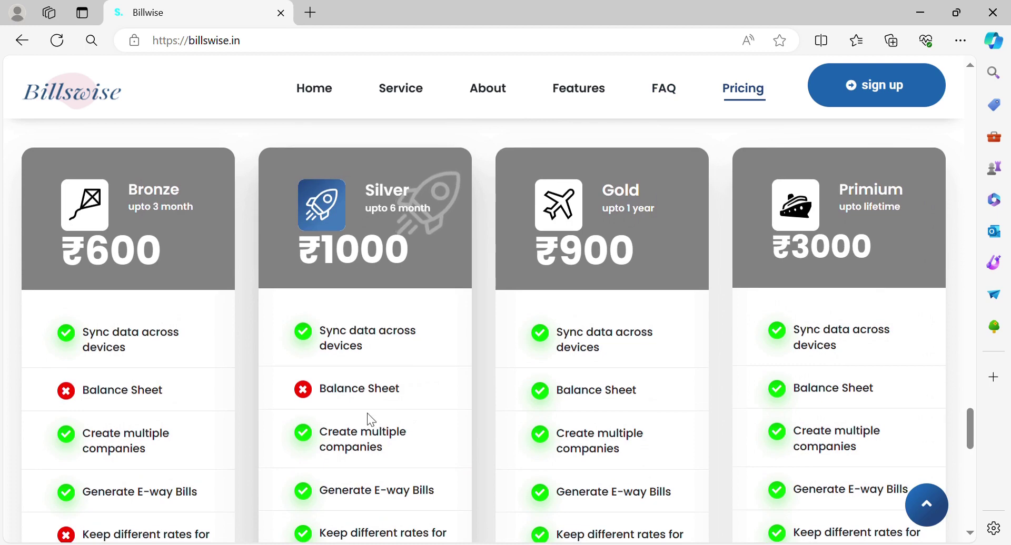
{"action": "scroll", "coordinate": [368, 416], "scroll_direction": "down", "scroll_amount": 3}
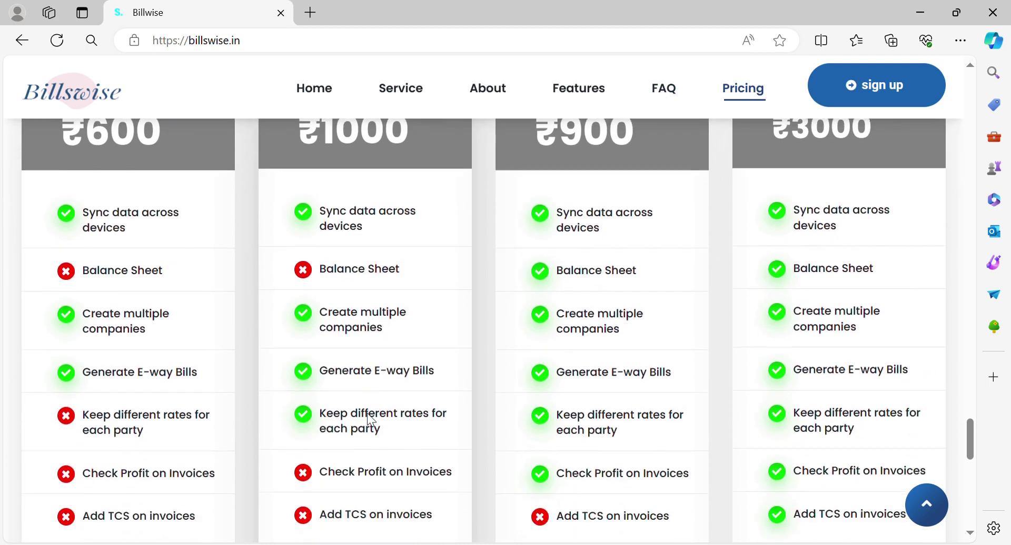
{"action": "scroll", "coordinate": [371, 420], "scroll_direction": "down", "scroll_amount": 3}
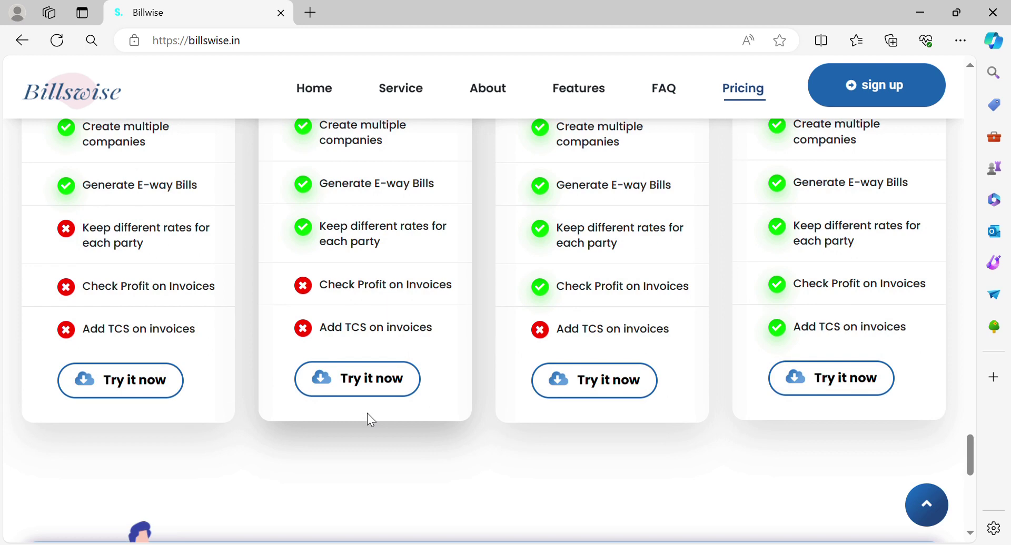
Choose the Bronze ₹600 plan and enter a business name and e-mail address
{"action": "left_click", "coordinate": [133, 386]}
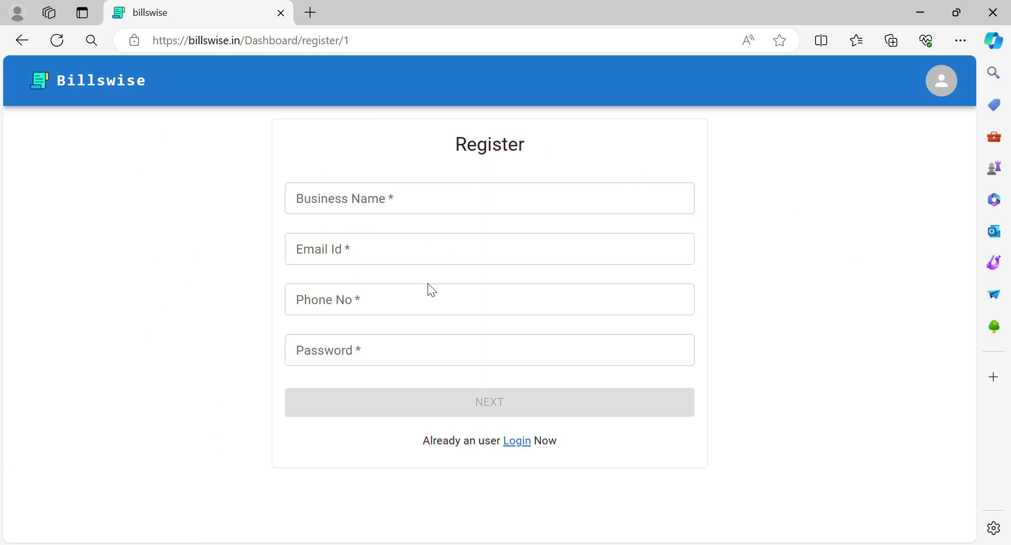
{"action": "left_click", "coordinate": [388, 212]}
{"action": "type", "text": "f"}
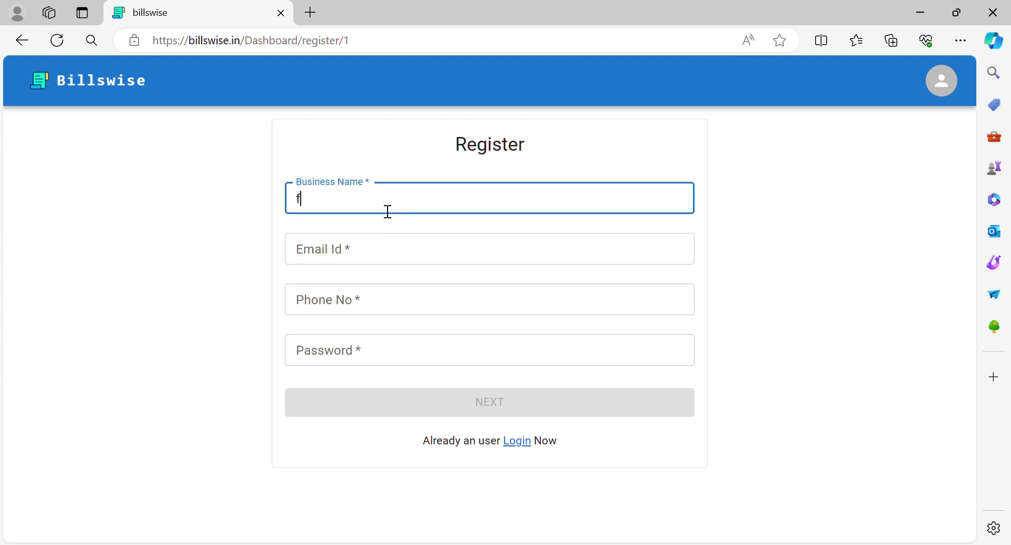
{"action": "left_click", "coordinate": [368, 252]}
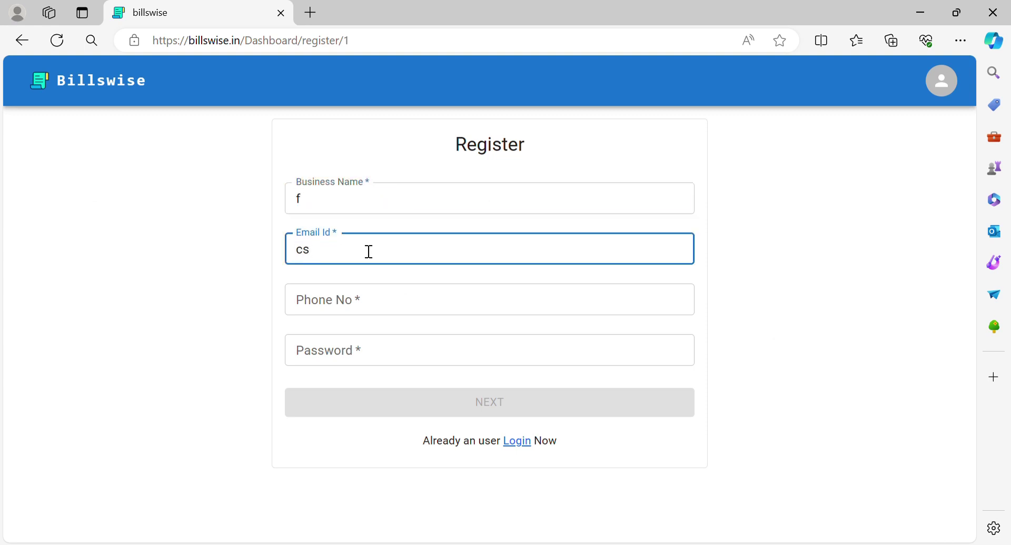
Fill in the phone number and an account password on the registration form
{"action": "left_click", "coordinate": [359, 296]}
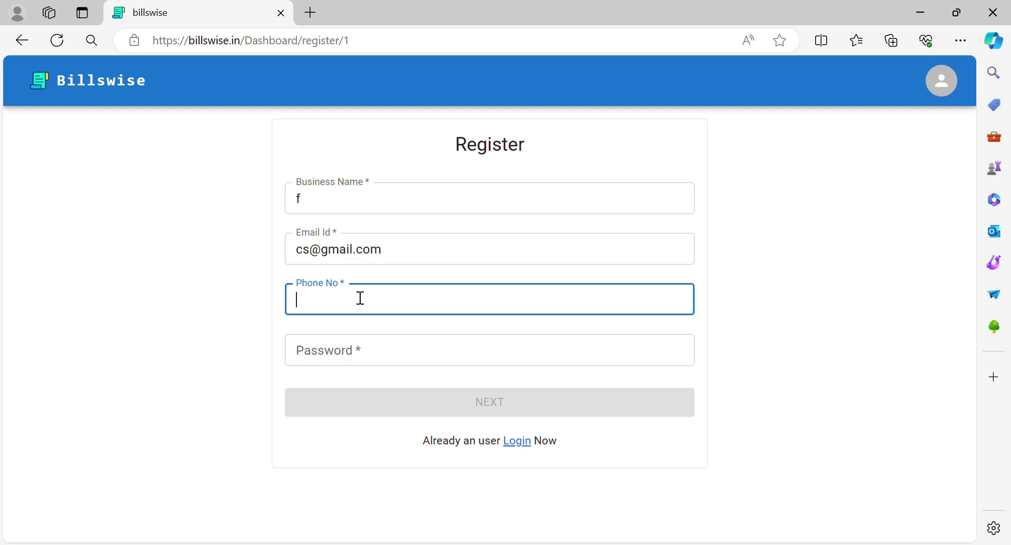
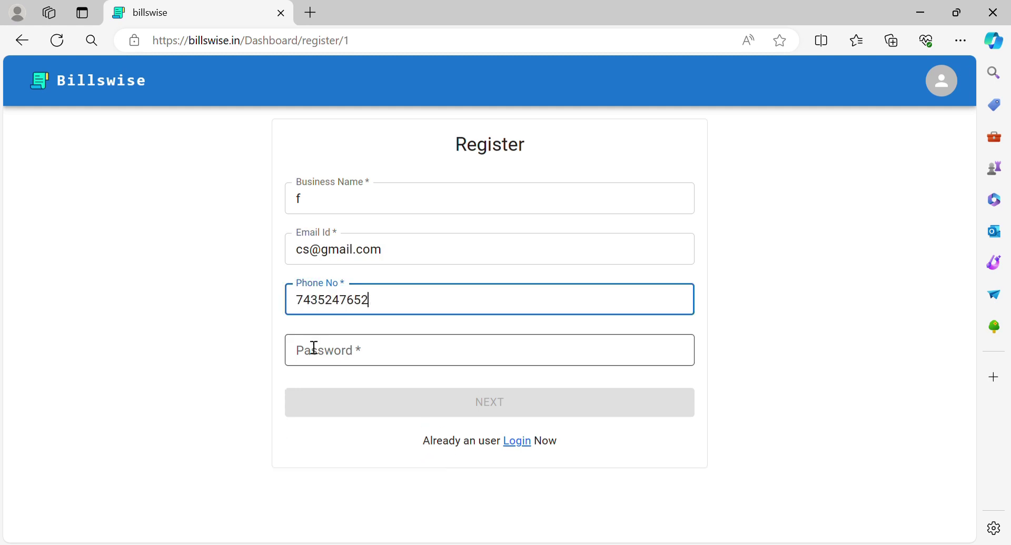
{"action": "left_click", "coordinate": [309, 362]}
{"action": "type", "text": "123456"}
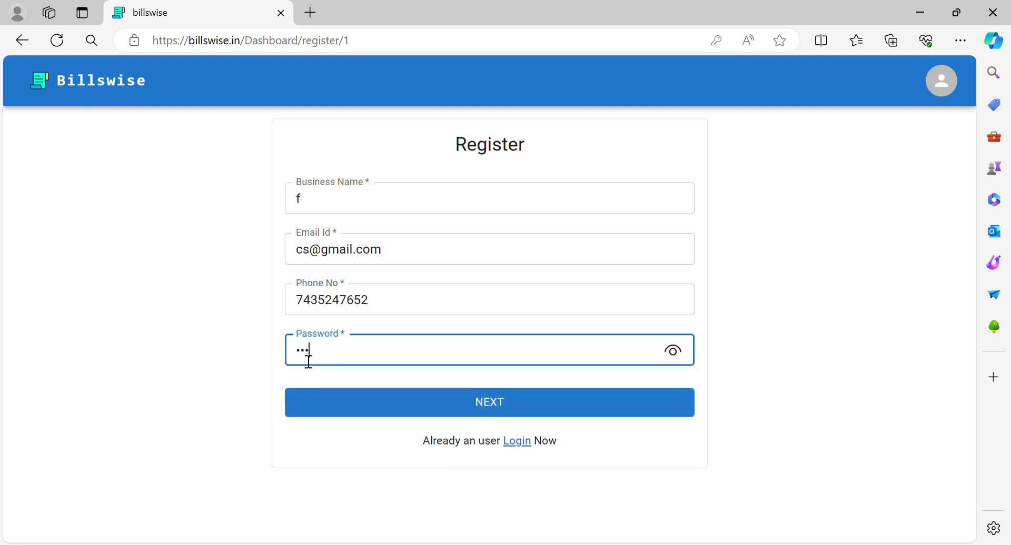
{"action": "left_click", "coordinate": [311, 410]}
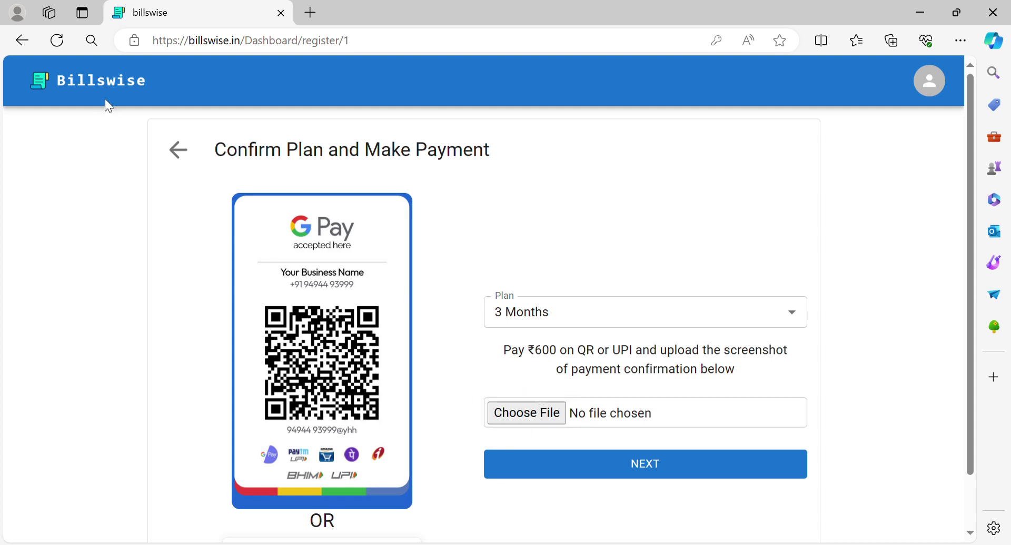
{"action": "left_click", "coordinate": [178, 153]}
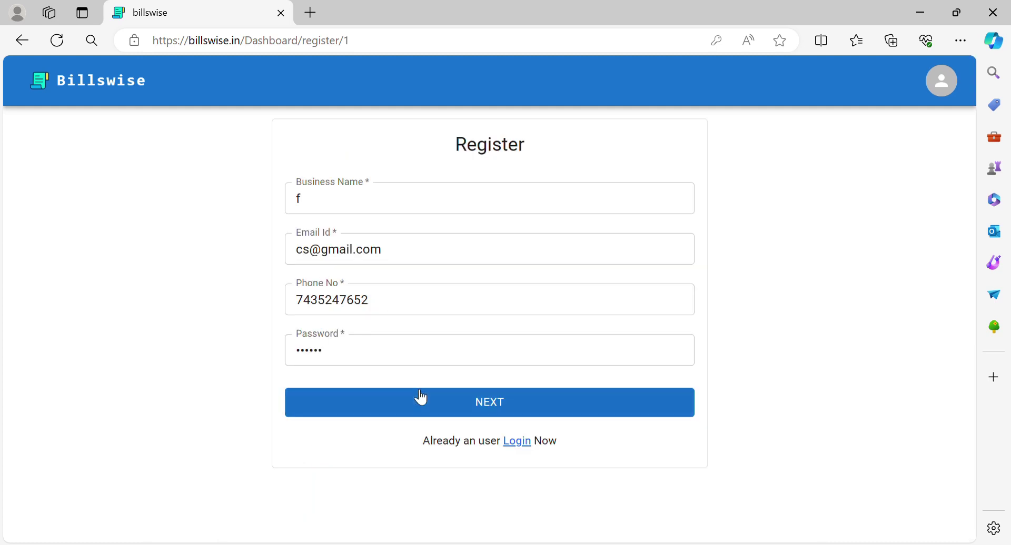
Log in to the existing Billswise account with its e-mail and password
{"action": "left_click", "coordinate": [519, 442]}
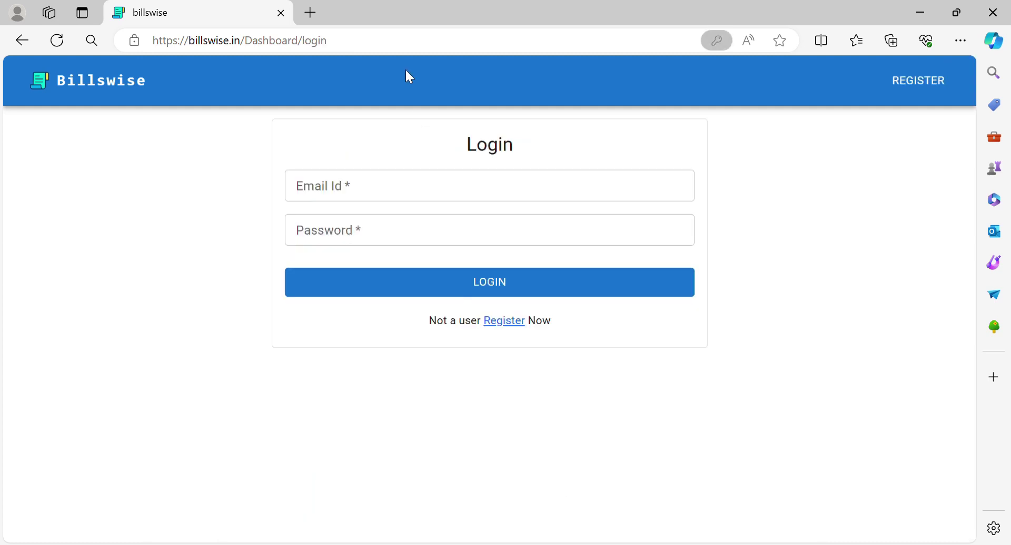
{"action": "left_click", "coordinate": [379, 194]}
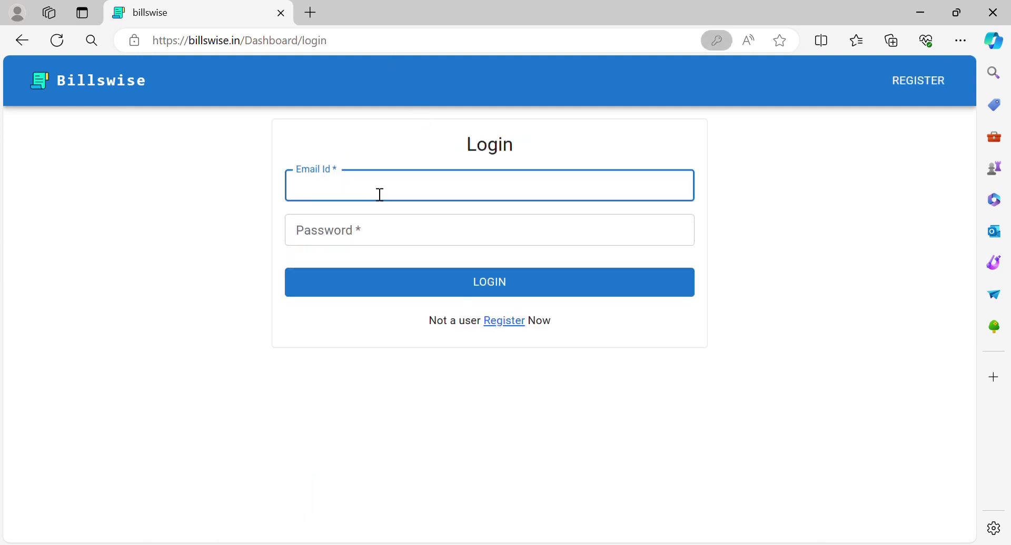
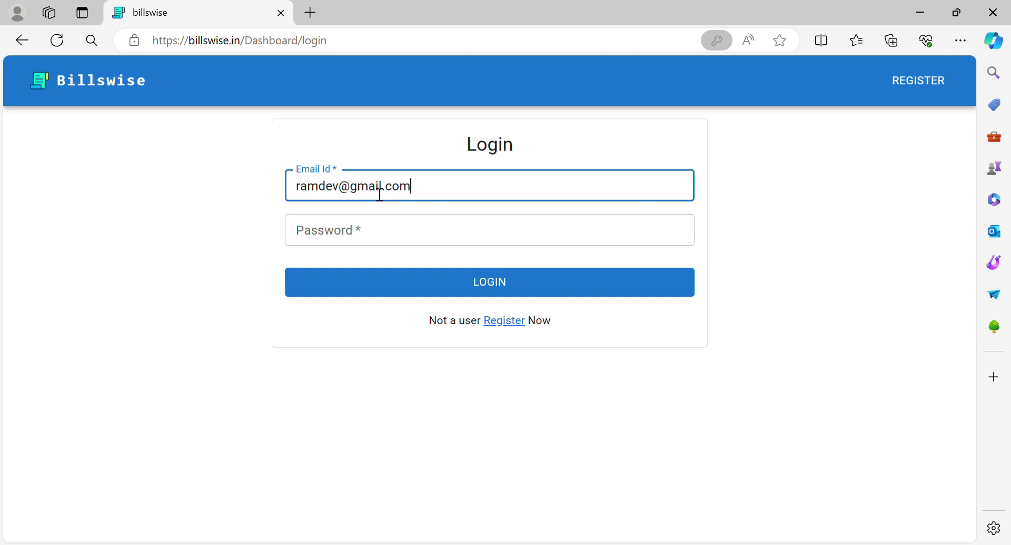
{"action": "key", "text": "Tab"}
{"action": "type", "text": "•••••"}
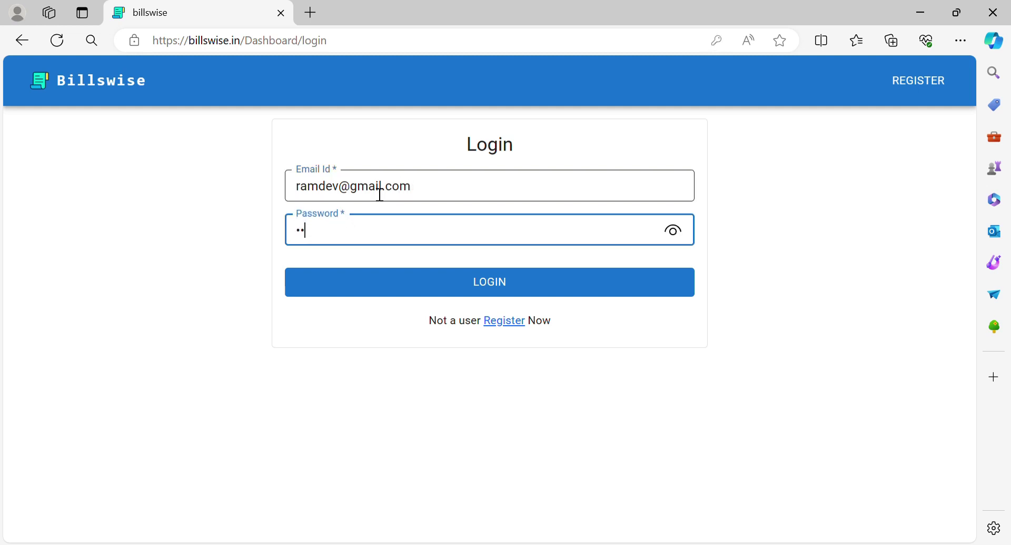
{"action": "type", "text": "•"}
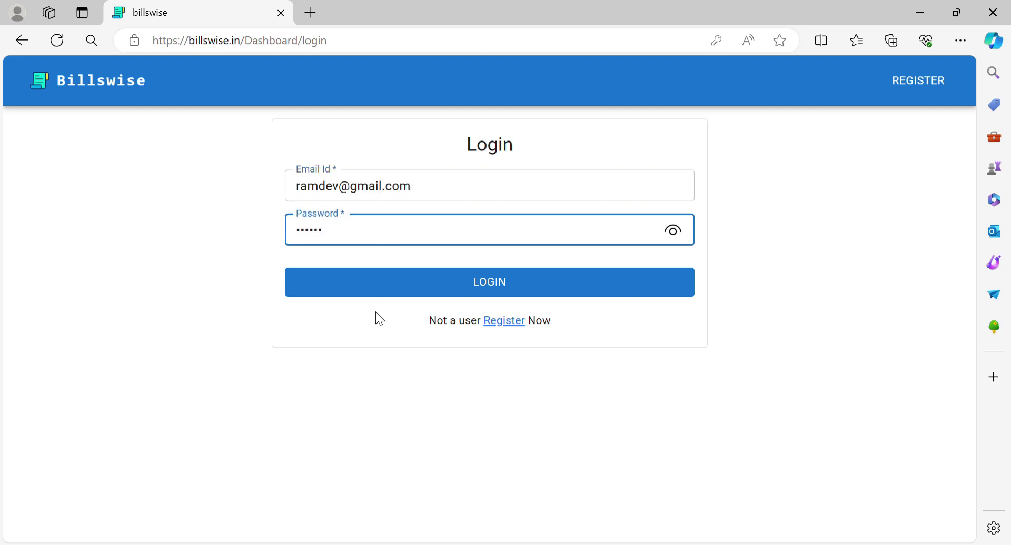
{"action": "left_click", "coordinate": [386, 296]}
{"action": "left_click", "coordinate": [385, 296]}
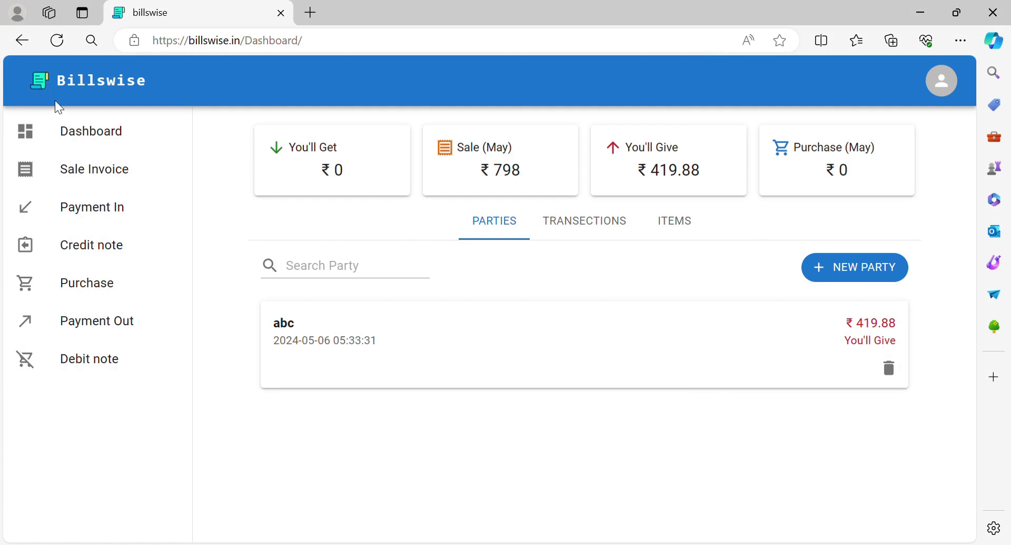
{"action": "left_click", "coordinate": [124, 134]}
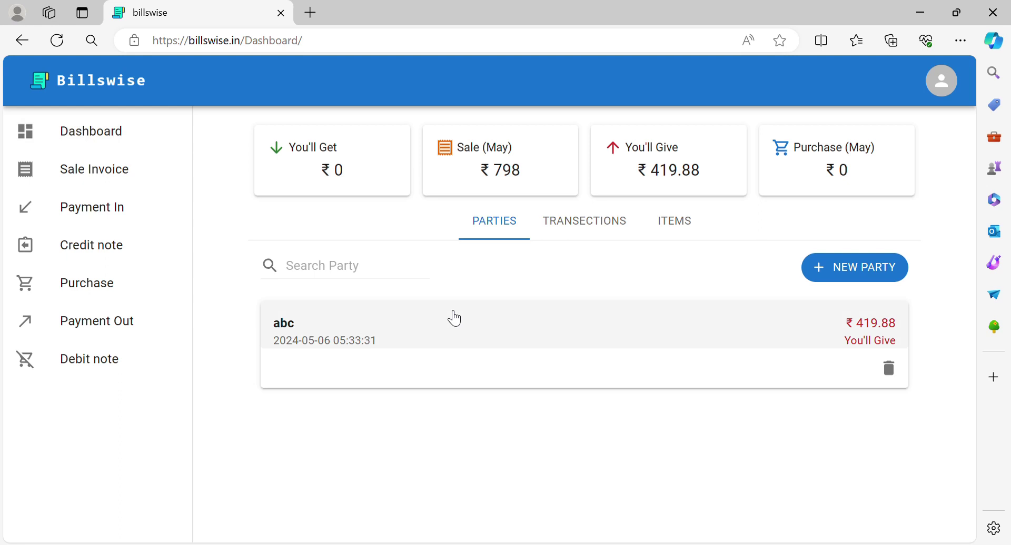
{"action": "left_click", "coordinate": [692, 230]}
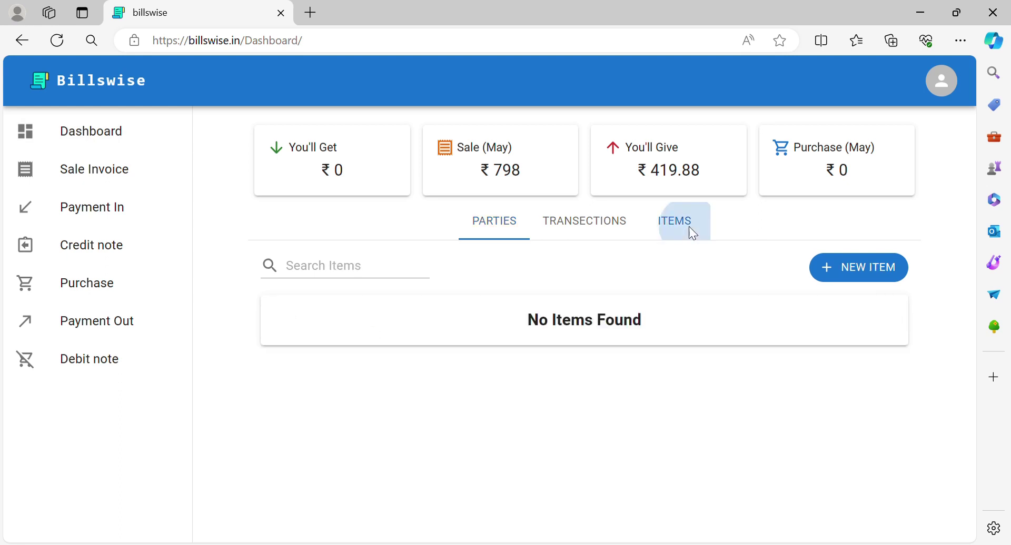
{"action": "left_click", "coordinate": [495, 235]}
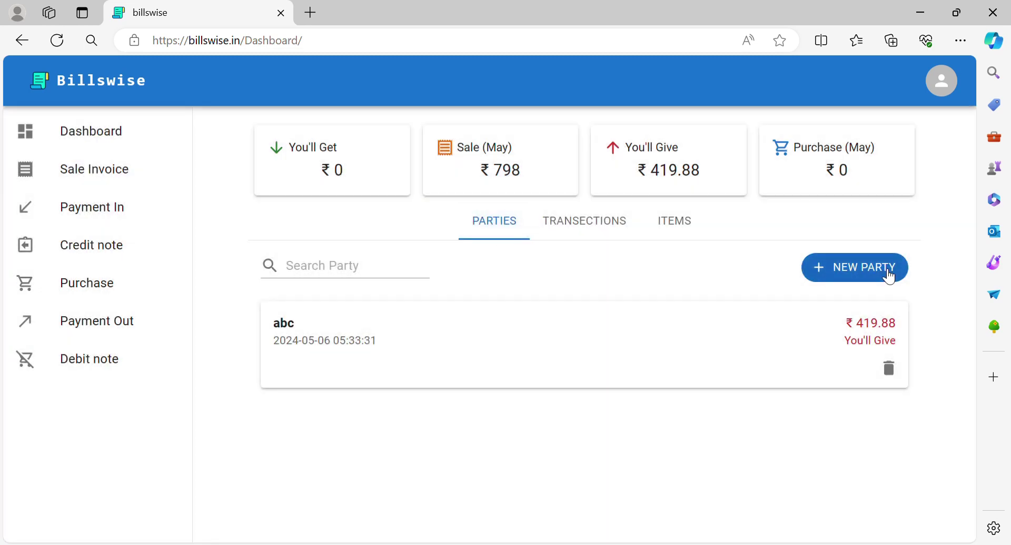
Back out of the new party form and open a blank Add New Item form from ITEMS
{"action": "left_click", "coordinate": [886, 276]}
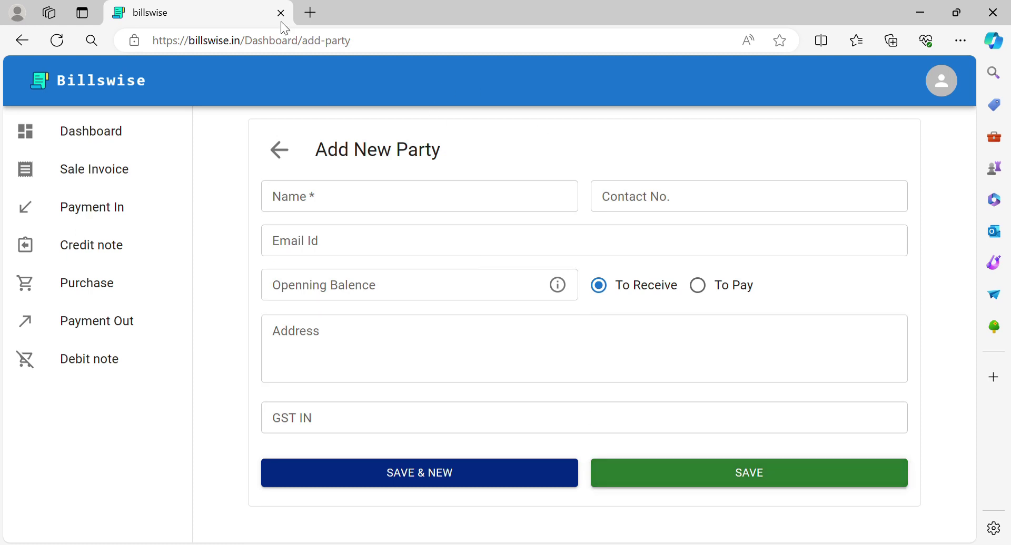
{"action": "left_click", "coordinate": [279, 149]}
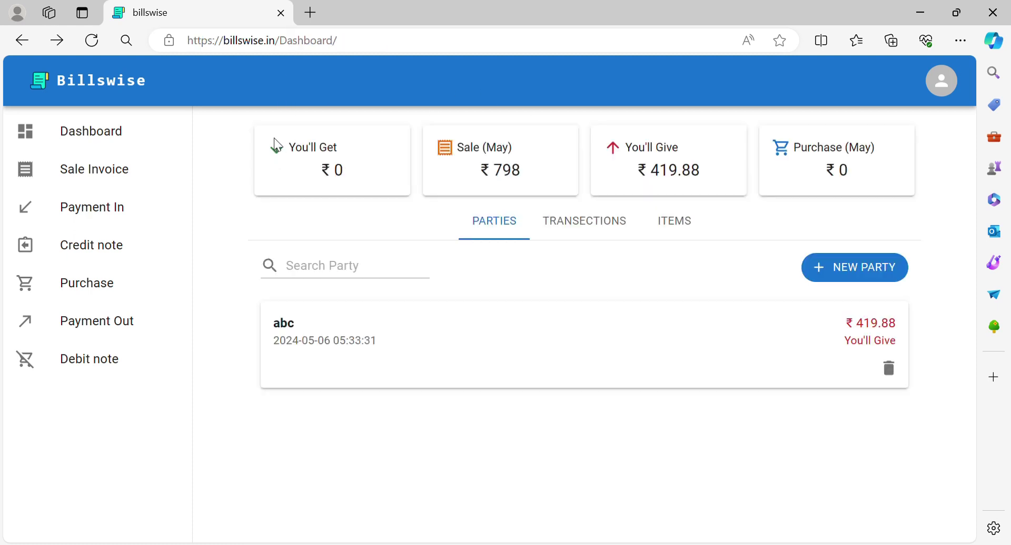
{"action": "left_click", "coordinate": [691, 228]}
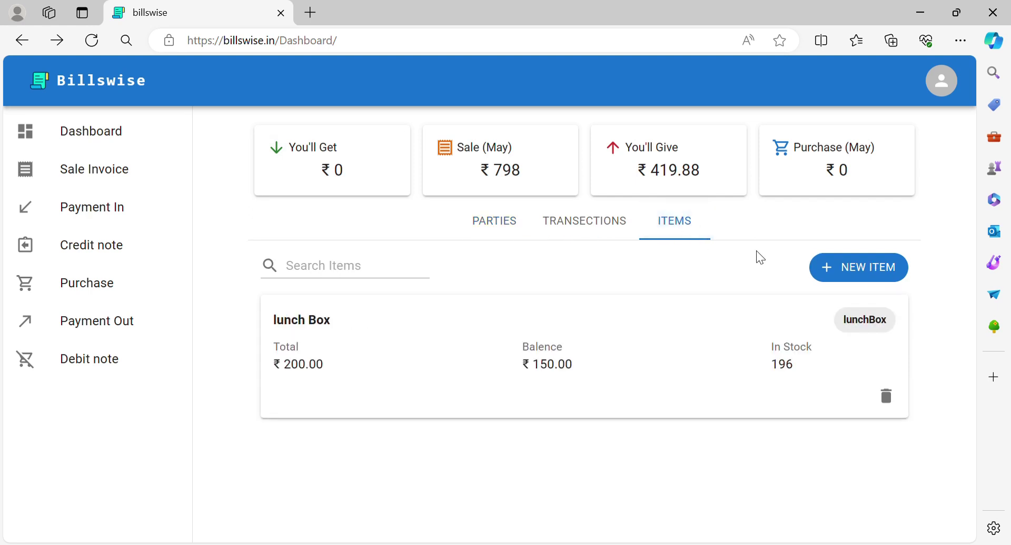
{"action": "left_click", "coordinate": [847, 279]}
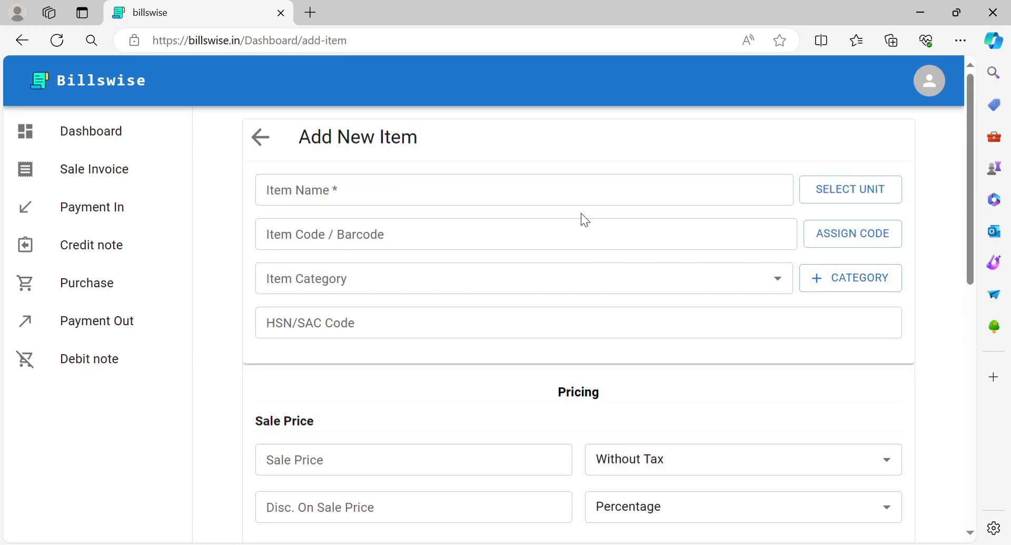
{"action": "scroll", "coordinate": [418, 418], "scroll_direction": "down", "scroll_amount": 5}
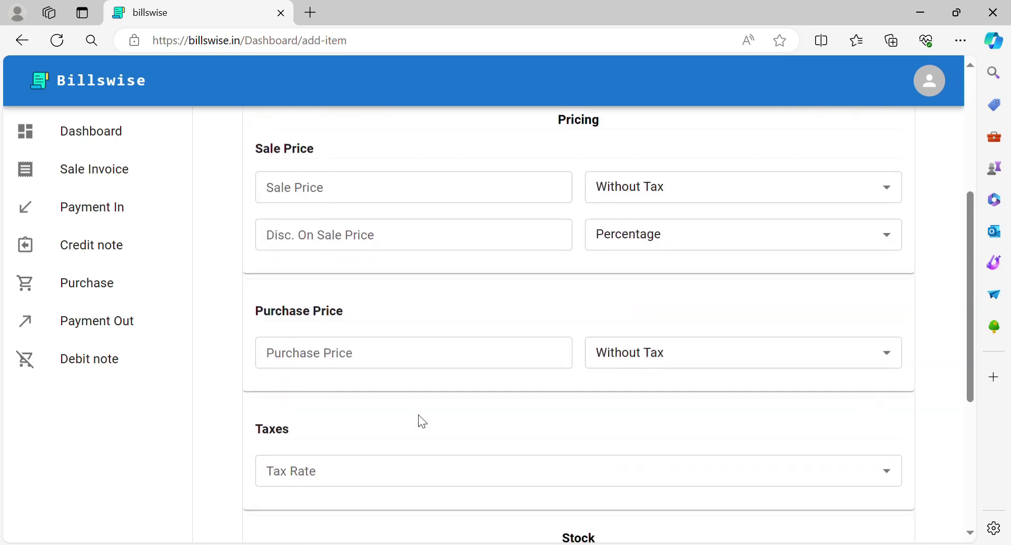
{"action": "scroll", "coordinate": [418, 416], "scroll_direction": "down", "scroll_amount": 5}
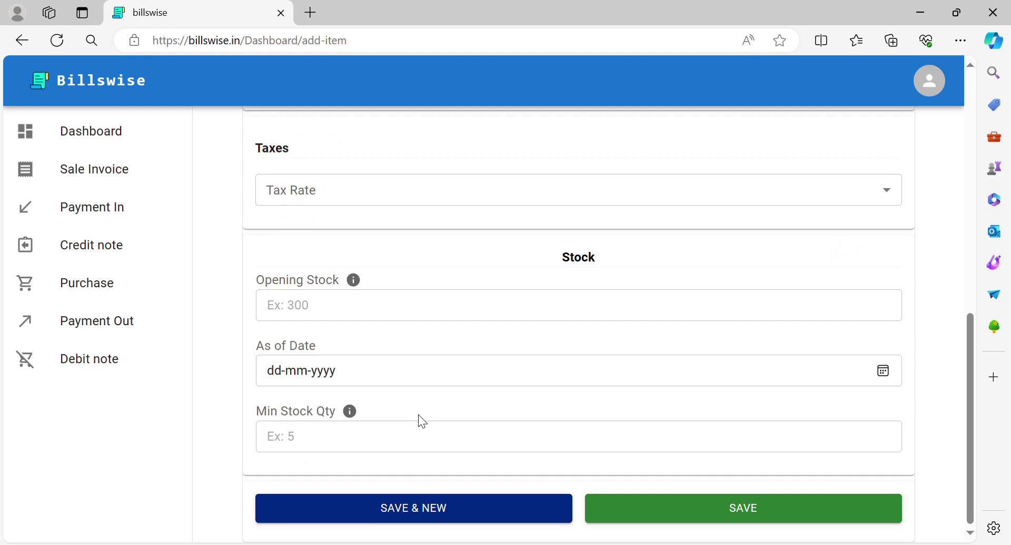
{"action": "scroll", "coordinate": [418, 415], "scroll_direction": "up", "scroll_amount": 10}
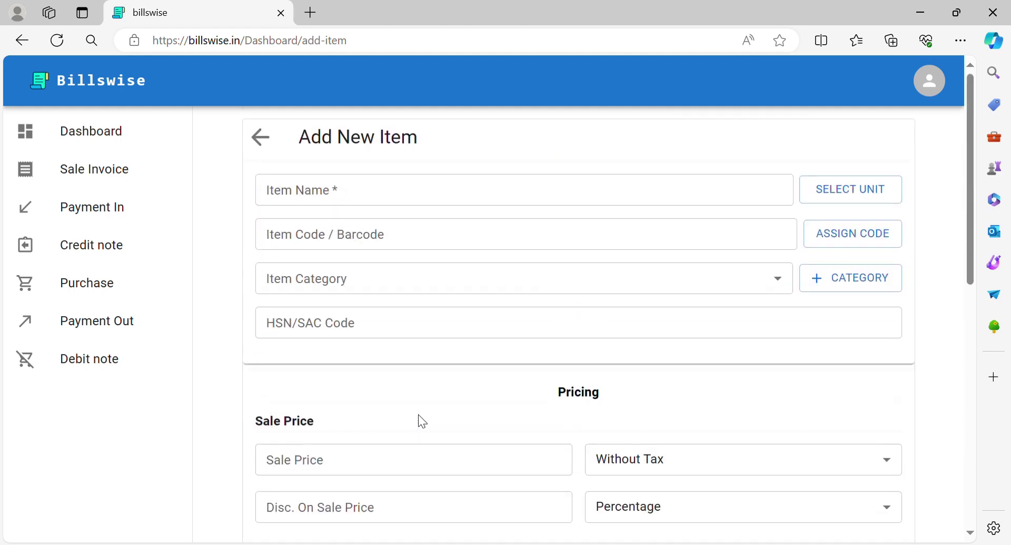
Re-save the lunch Box item (sale price 200.00, GST 18%, stock 196) and return to the dashboard
{"action": "left_click", "coordinate": [260, 137]}
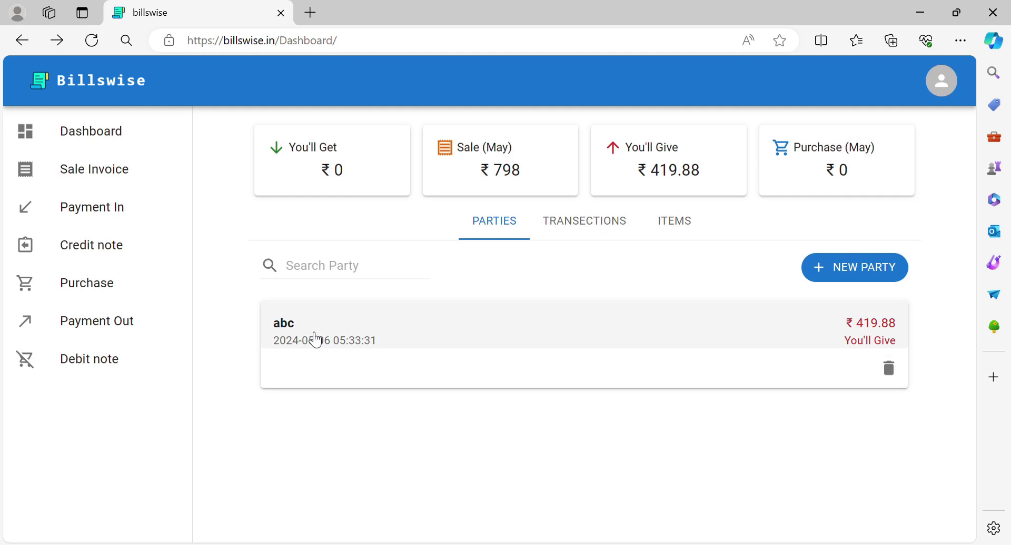
{"action": "left_click", "coordinate": [674, 222]}
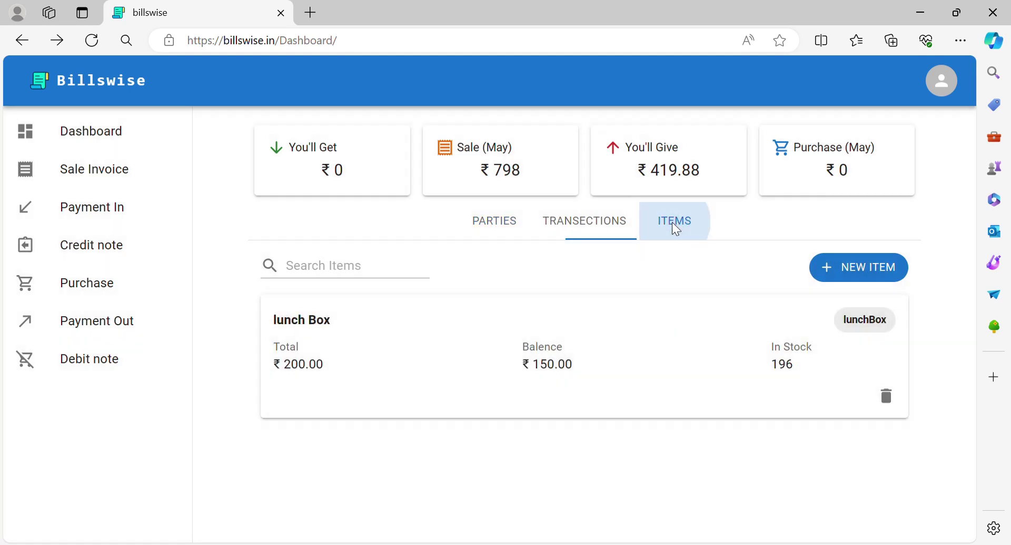
{"action": "left_click", "coordinate": [523, 329]}
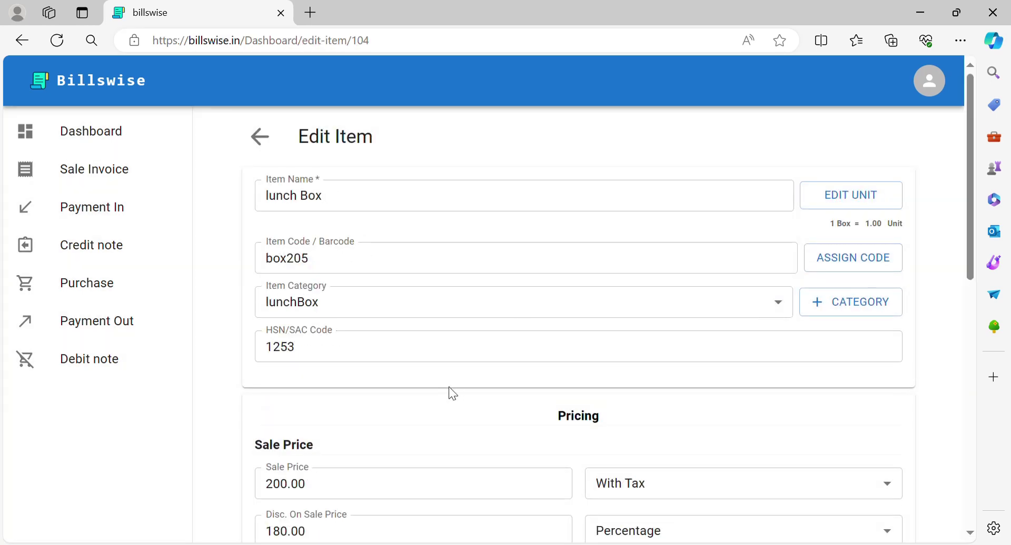
{"action": "scroll", "coordinate": [394, 418], "scroll_direction": "down", "scroll_amount": 10}
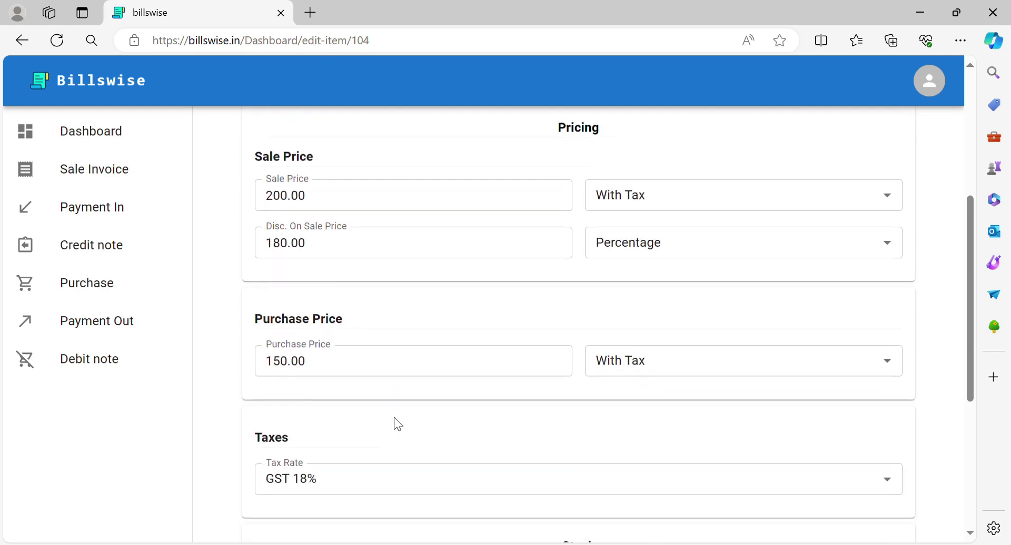
{"action": "scroll", "coordinate": [393, 418], "scroll_direction": "down", "scroll_amount": 2}
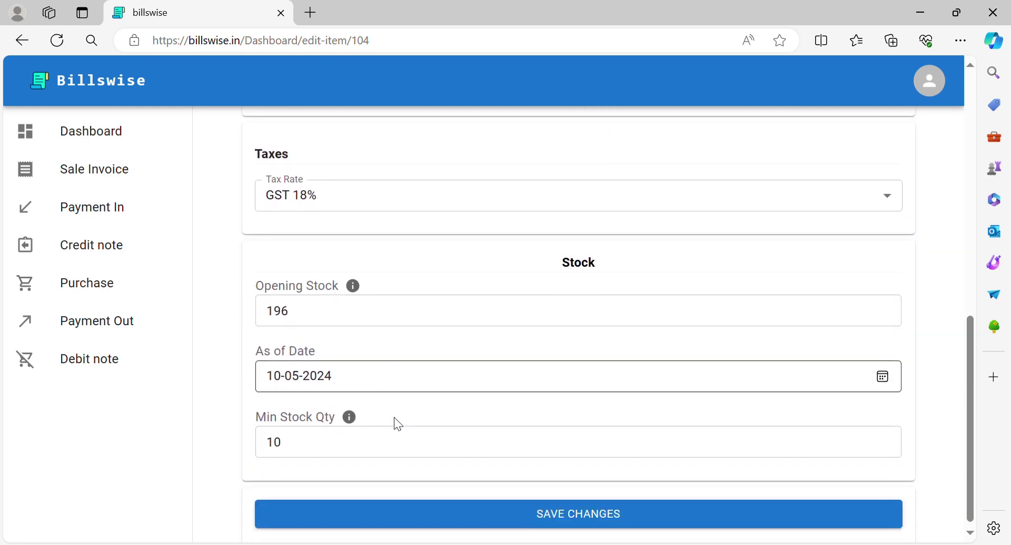
{"action": "left_click", "coordinate": [501, 511]}
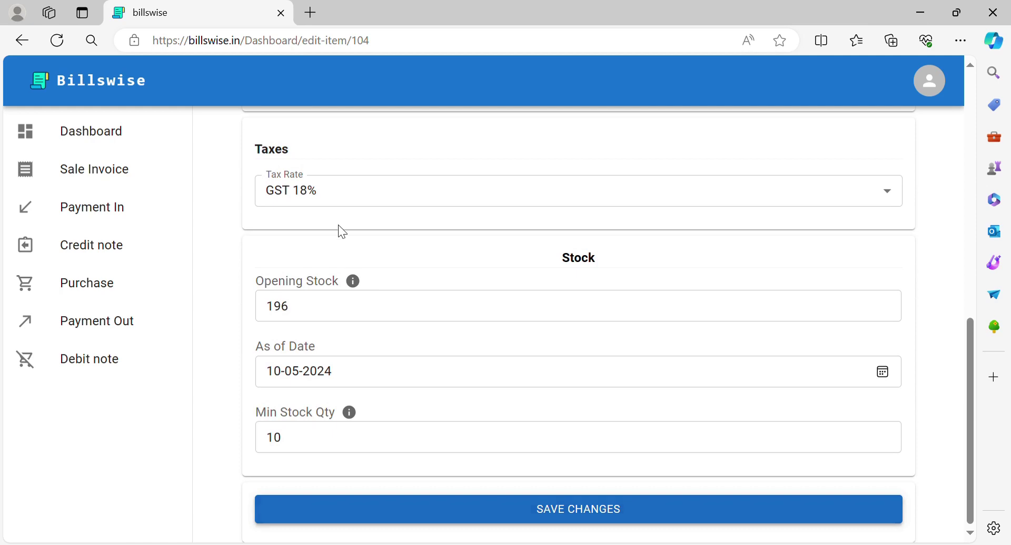
{"action": "left_click", "coordinate": [261, 137]}
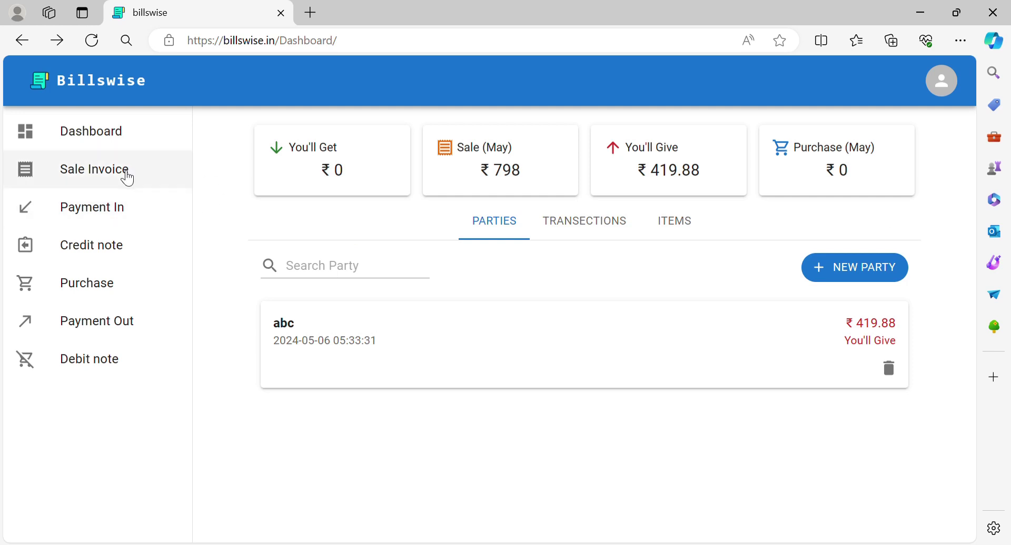
Start a new sale invoice for customer abc
{"action": "left_click", "coordinate": [128, 180]}
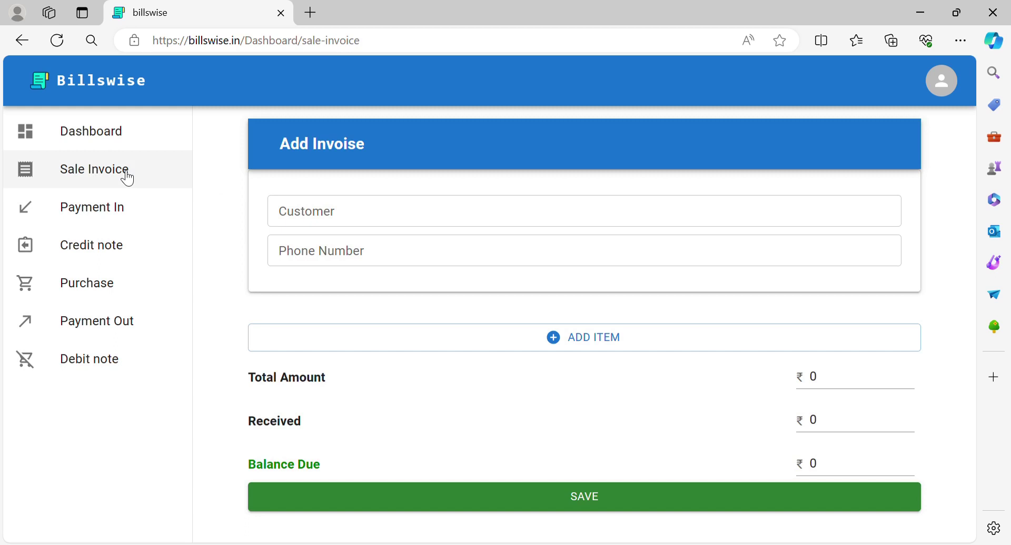
{"action": "left_click", "coordinate": [398, 226]}
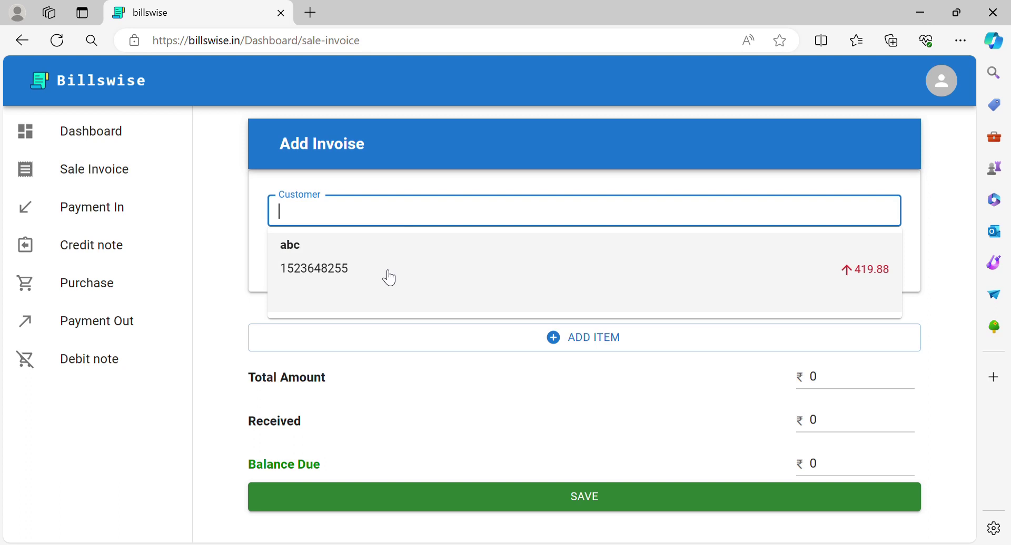
{"action": "left_click", "coordinate": [390, 277]}
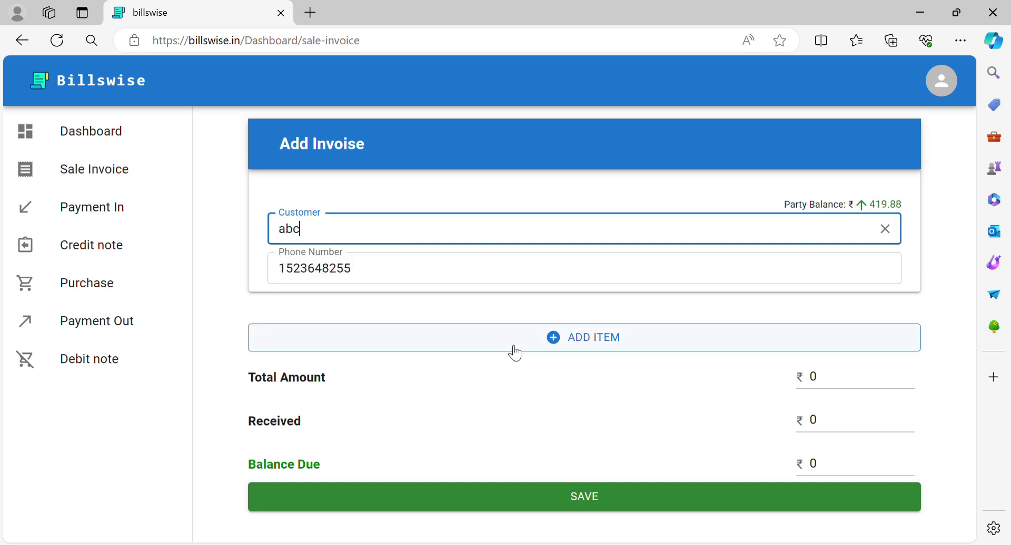
Add one lunch Box at ₹200 and save the sale as invoice #270
{"action": "left_click", "coordinate": [516, 353]}
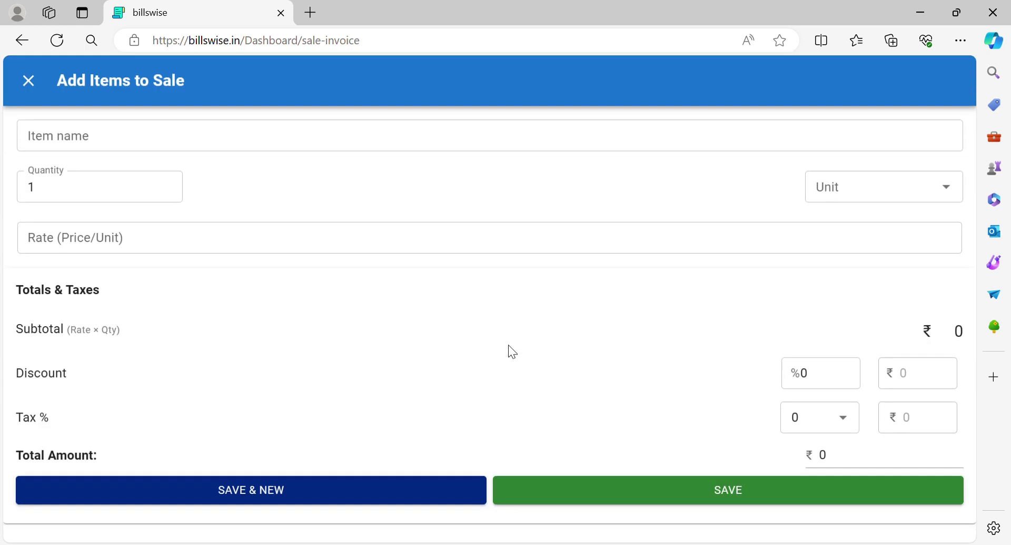
{"action": "left_click", "coordinate": [415, 137]}
{"action": "left_click", "coordinate": [320, 187]}
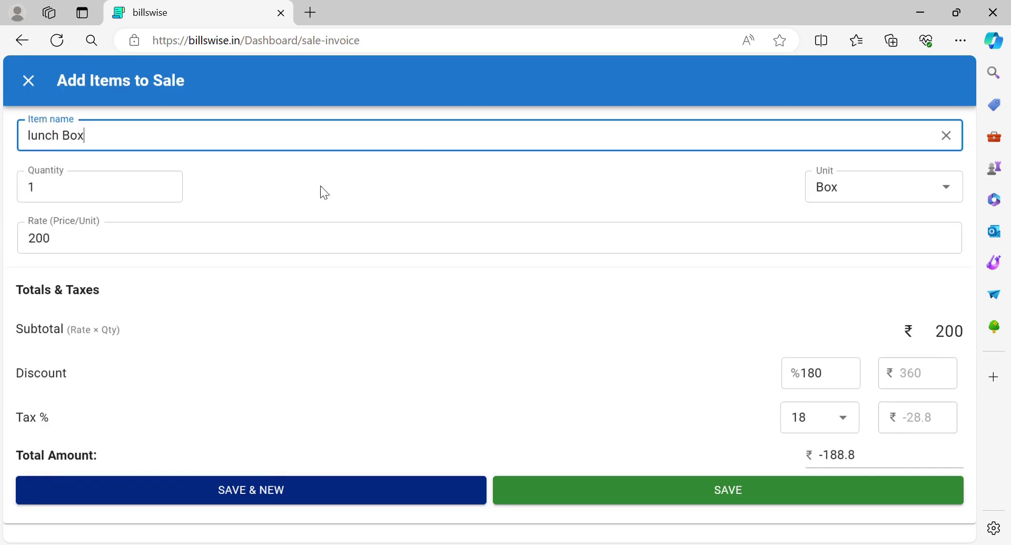
{"action": "left_click", "coordinate": [558, 491]}
{"action": "scroll", "coordinate": [553, 489], "scroll_direction": "down", "scroll_amount": 3}
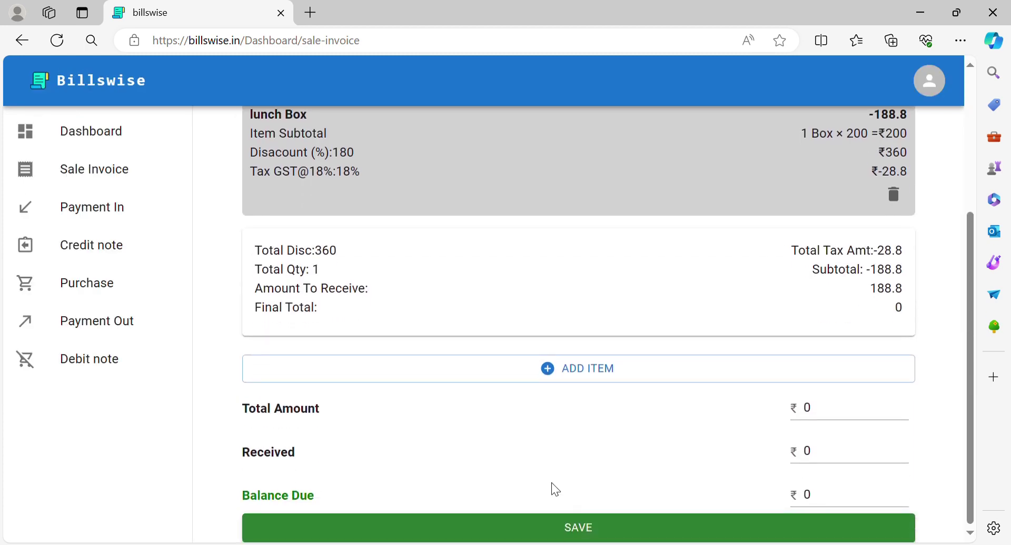
{"action": "scroll", "coordinate": [362, 291], "scroll_direction": "up", "scroll_amount": 4}
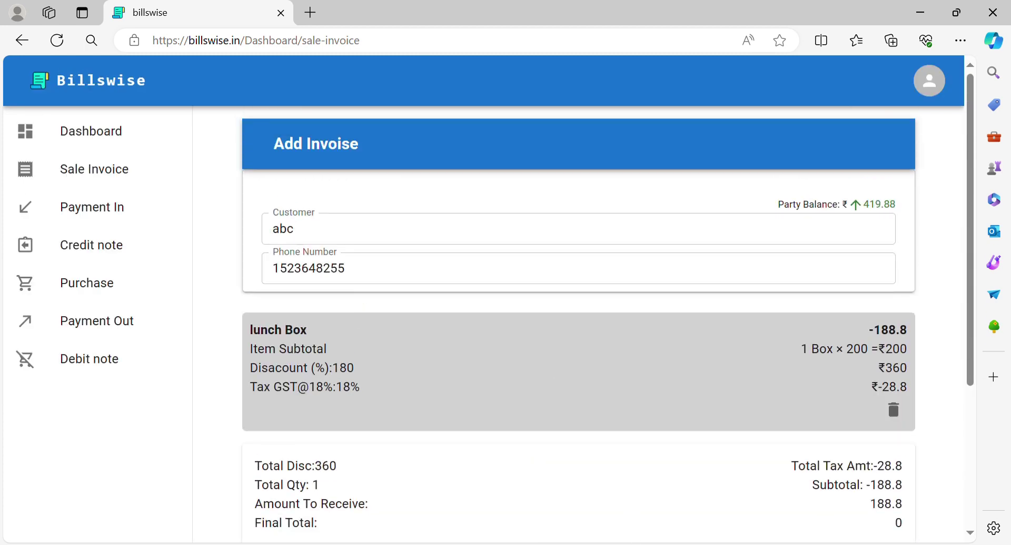
{"action": "scroll", "coordinate": [575, 491], "scroll_direction": "down", "scroll_amount": 4}
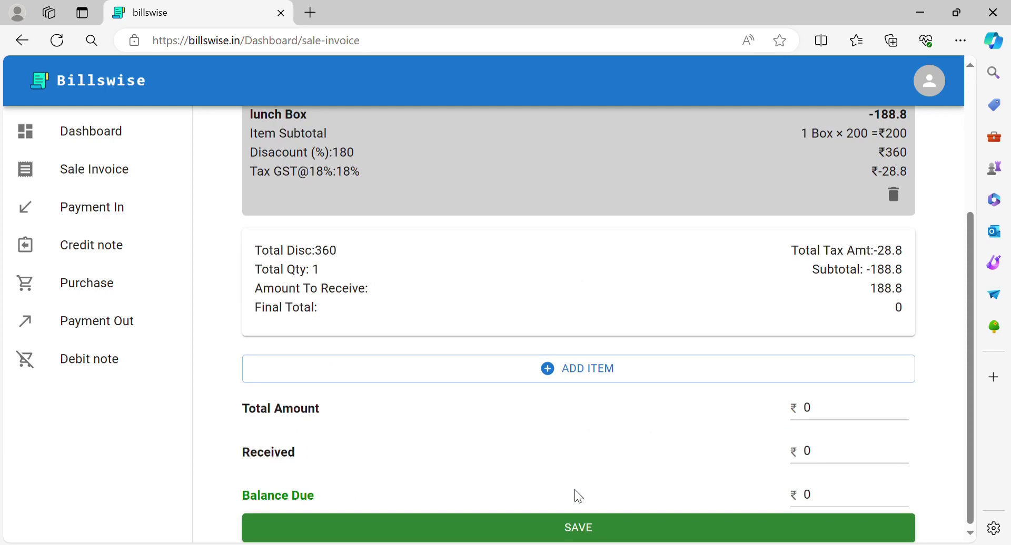
{"action": "left_click", "coordinate": [577, 529]}
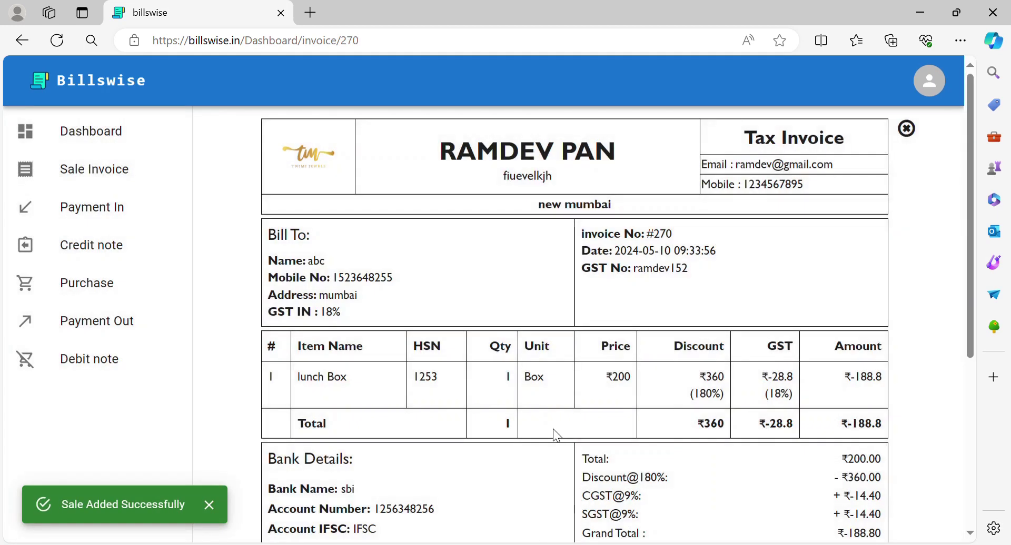
{"action": "scroll", "coordinate": [554, 432], "scroll_direction": "down", "scroll_amount": 3}
{"action": "scroll", "coordinate": [553, 431], "scroll_direction": "up", "scroll_amount": 3}
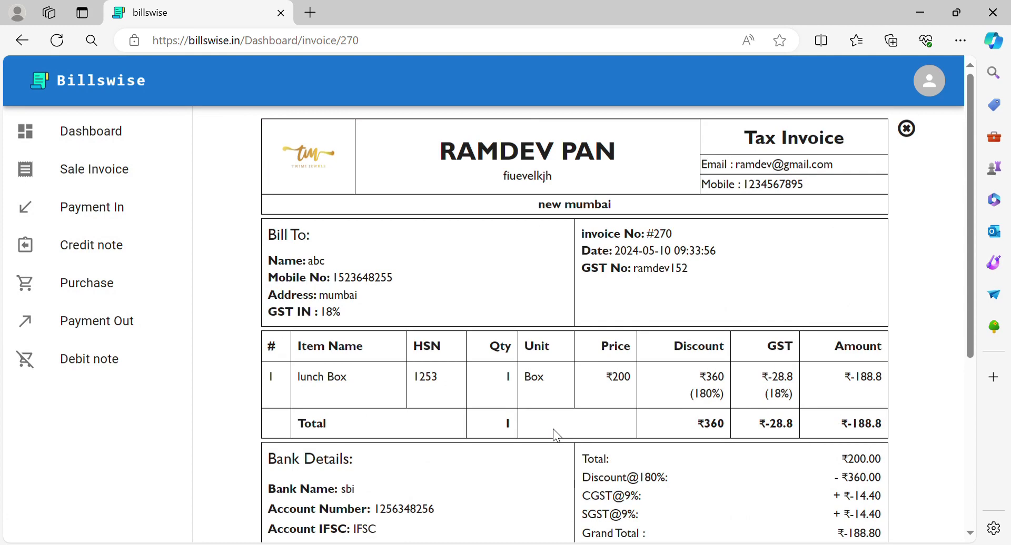
{"action": "scroll", "coordinate": [552, 429], "scroll_direction": "down", "scroll_amount": 4}
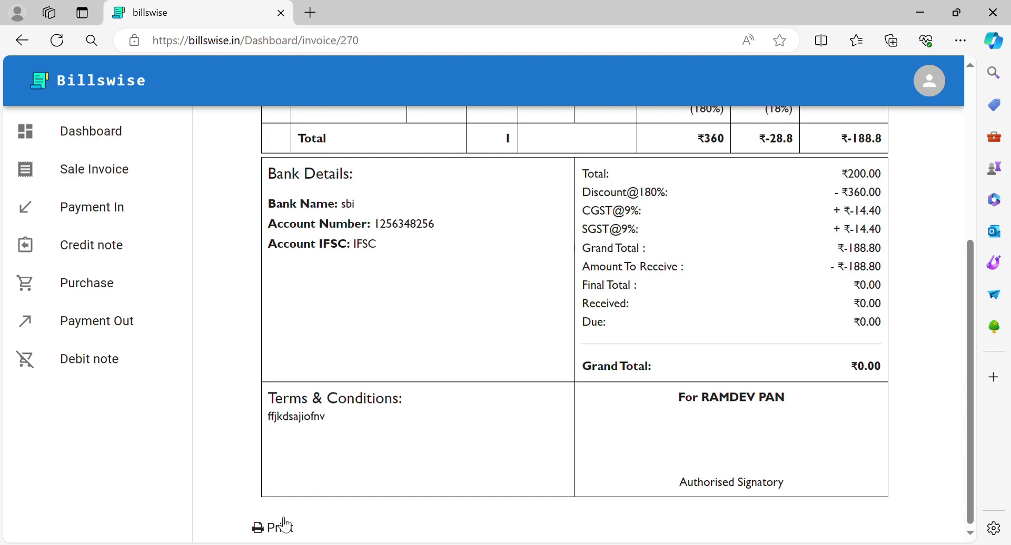
Record a ₹12 payment received from customer abc and review Payment-In receipt #271
{"action": "left_click", "coordinate": [103, 221]}
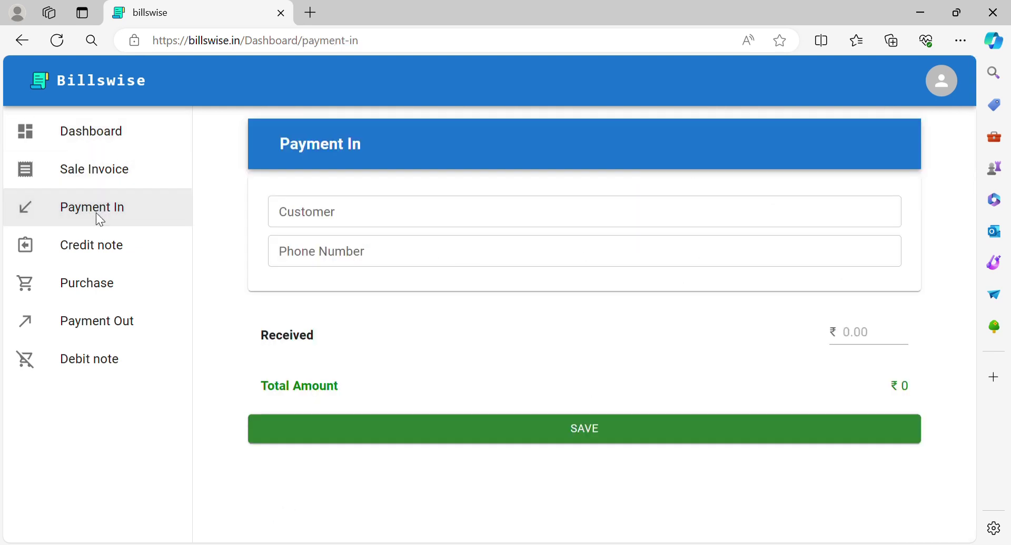
{"action": "left_click", "coordinate": [354, 229]}
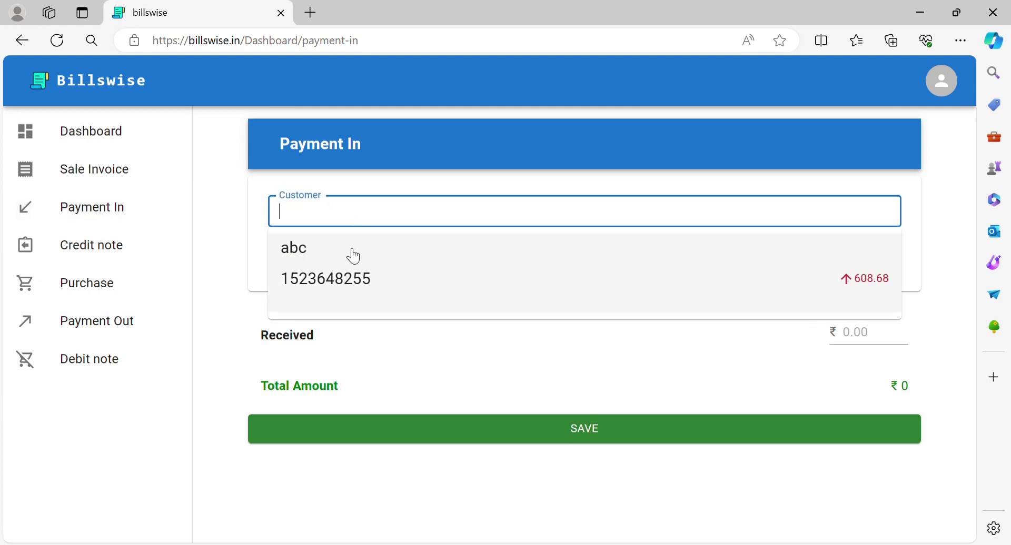
{"action": "left_click", "coordinate": [351, 255]}
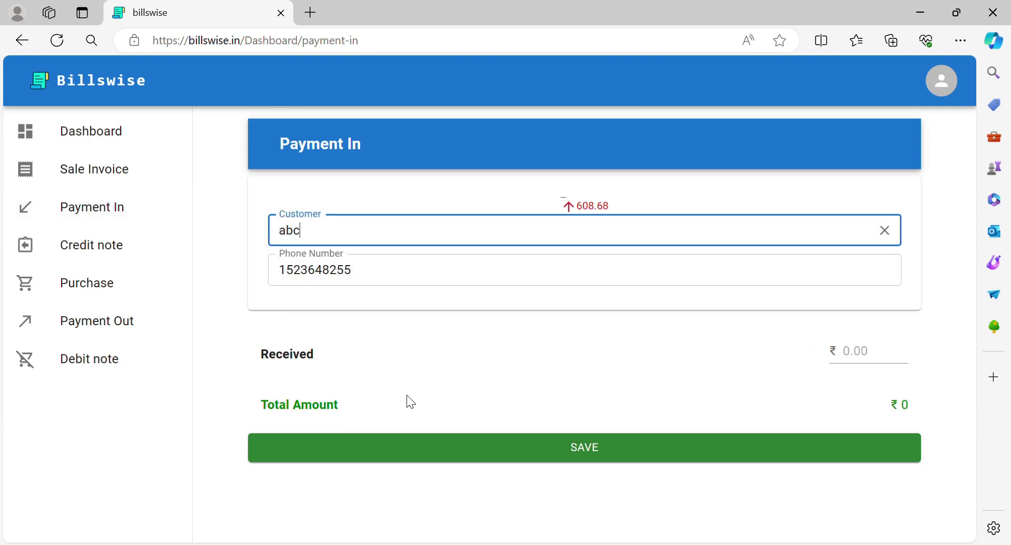
{"action": "left_click", "coordinate": [859, 358]}
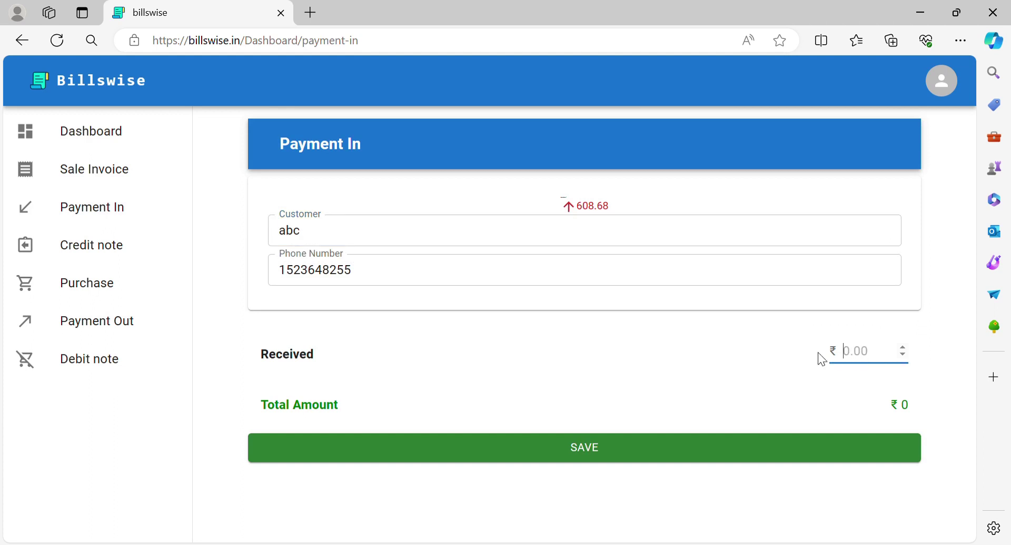
{"action": "type", "text": "12"}
{"action": "left_click", "coordinate": [793, 460]}
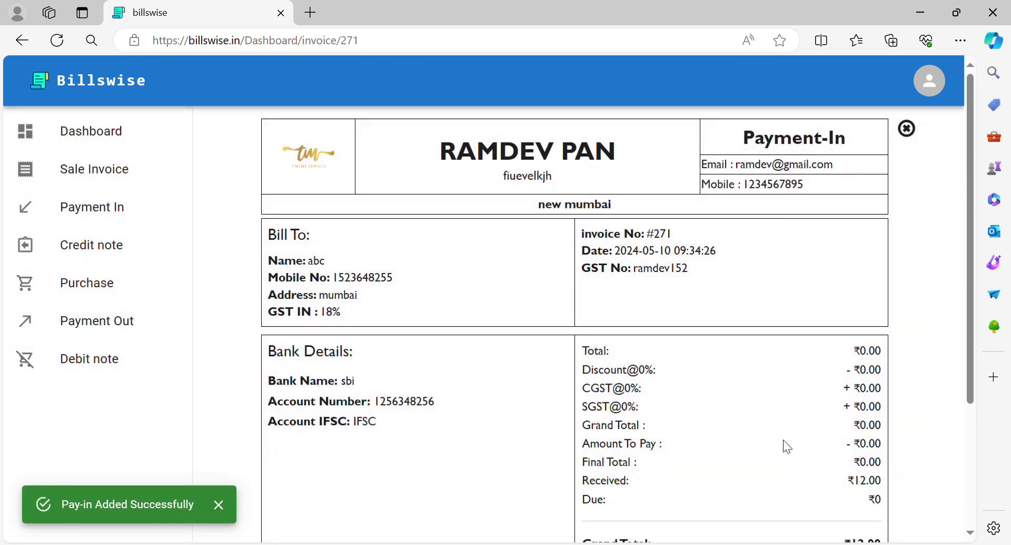
{"action": "scroll", "coordinate": [782, 440], "scroll_direction": "down", "scroll_amount": 3}
{"action": "scroll", "coordinate": [782, 447], "scroll_direction": "up", "scroll_amount": 3}
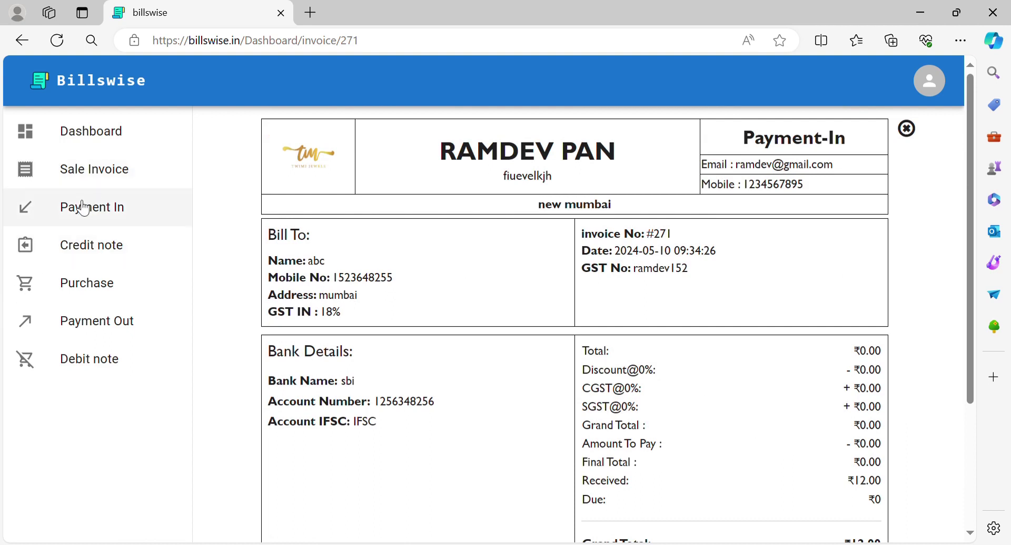
Start a new credit note for customer abc
{"action": "left_click", "coordinate": [93, 264]}
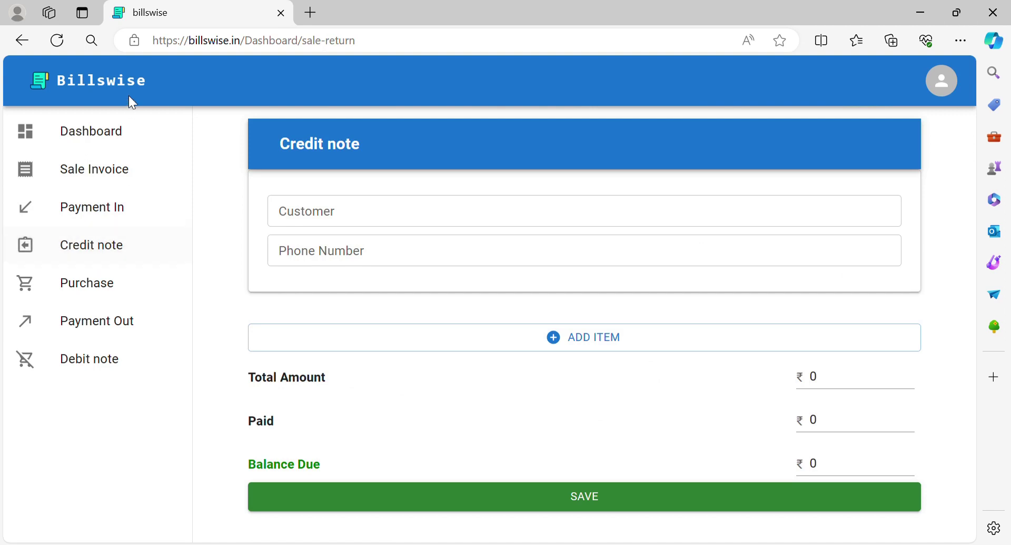
{"action": "left_click", "coordinate": [330, 214]}
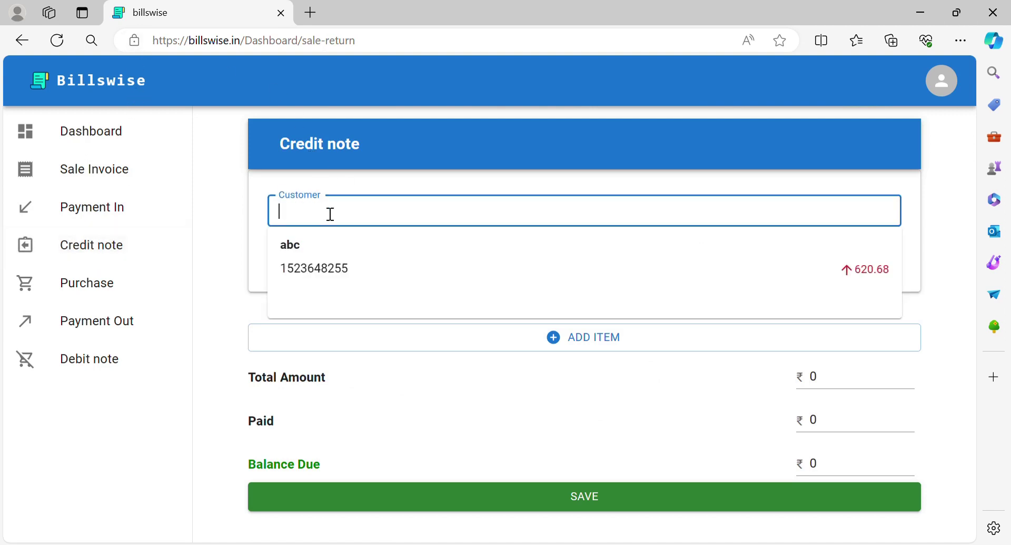
{"action": "left_click", "coordinate": [312, 252]}
Add one lunch Box line to the credit note and review its ₹-188.8 total
{"action": "left_click", "coordinate": [376, 350]}
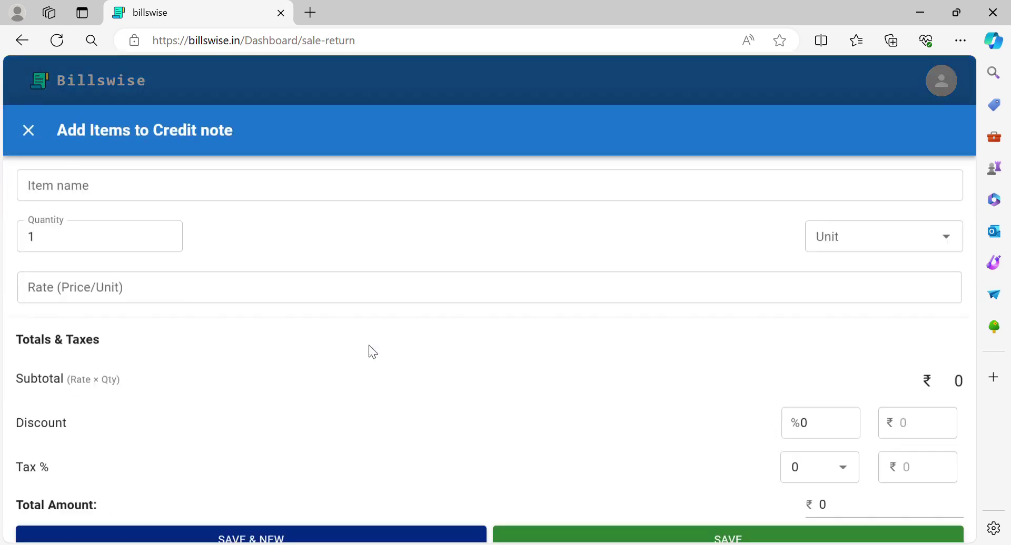
{"action": "left_click", "coordinate": [425, 140]}
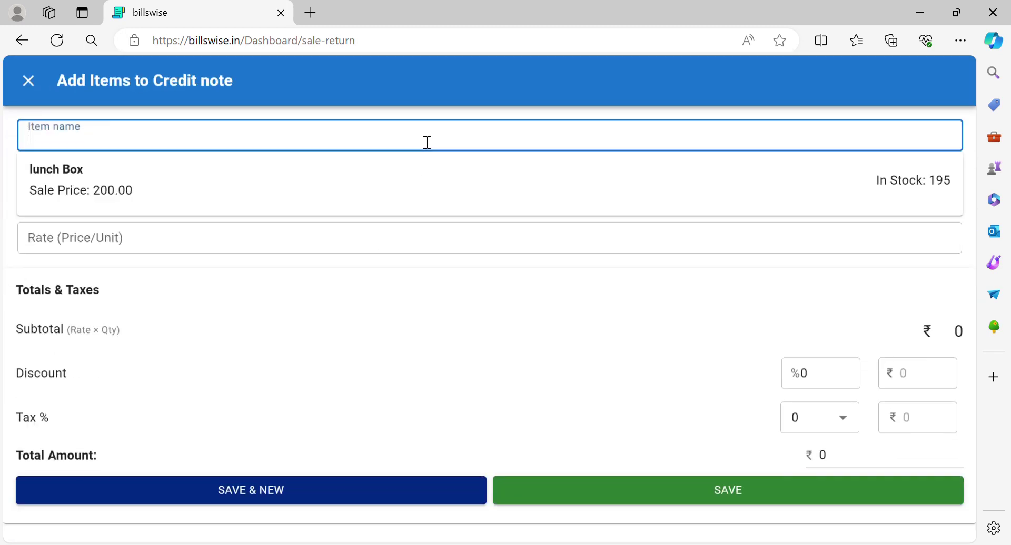
{"action": "left_click", "coordinate": [408, 188]}
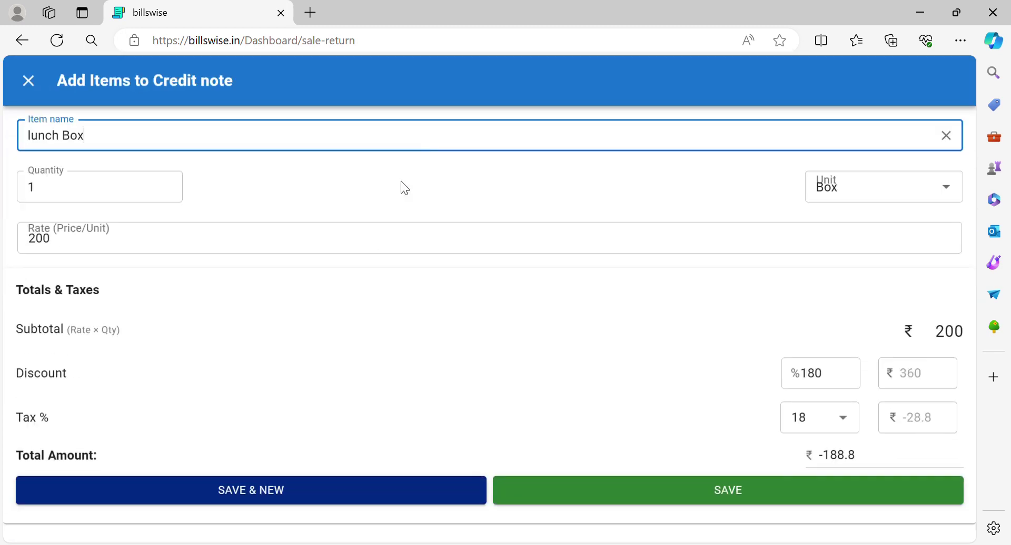
{"action": "left_click", "coordinate": [608, 497]}
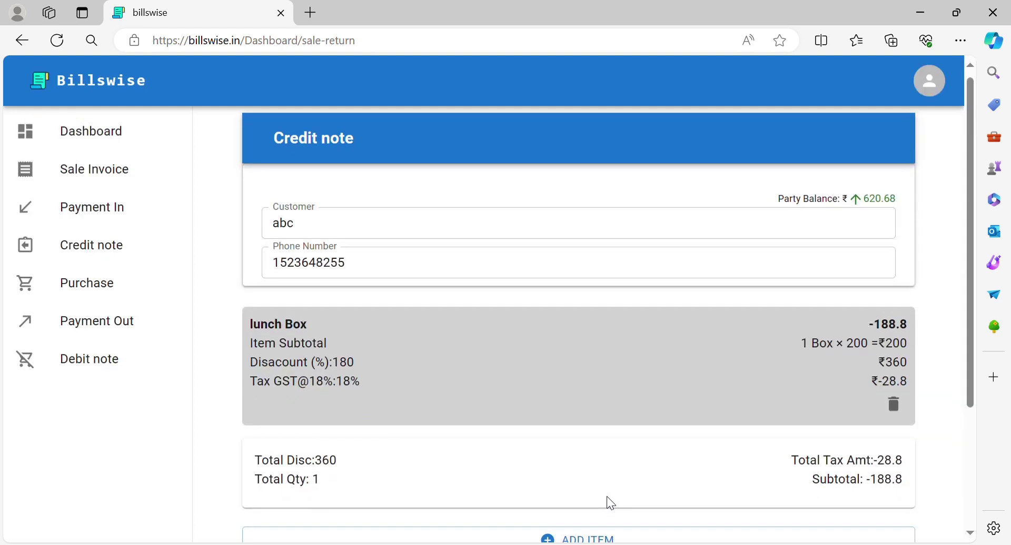
{"action": "scroll", "coordinate": [593, 479], "scroll_direction": "down", "scroll_amount": 3}
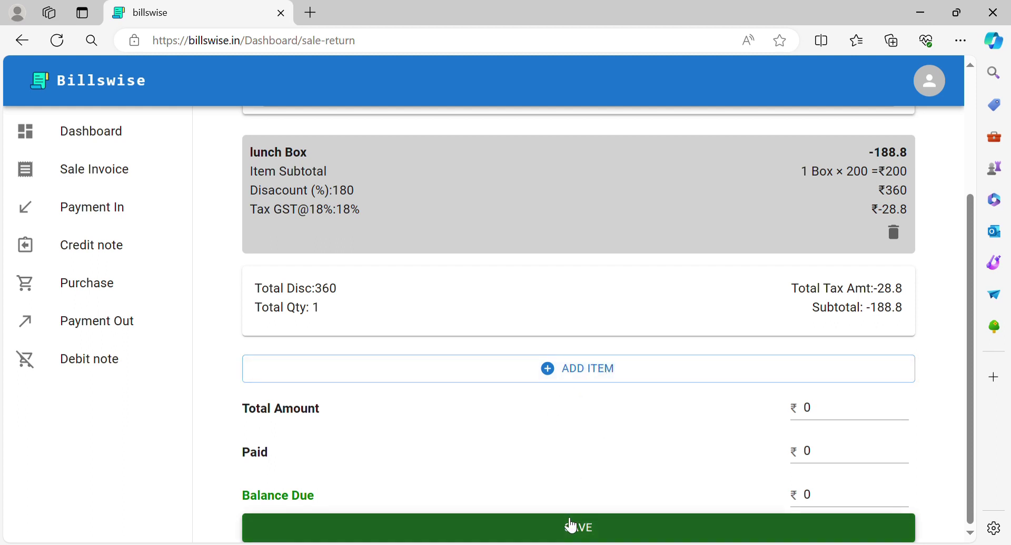
{"action": "scroll", "coordinate": [549, 409], "scroll_direction": "up", "scroll_amount": 1}
{"action": "scroll", "coordinate": [549, 409], "scroll_direction": "down", "scroll_amount": 1}
{"action": "scroll", "coordinate": [549, 409], "scroll_direction": "up", "scroll_amount": 1}
{"action": "scroll", "coordinate": [549, 409], "scroll_direction": "down", "scroll_amount": 1}
Save and review Credit Note #272, then bring up a blank Payment Out form
{"action": "left_click", "coordinate": [549, 532]}
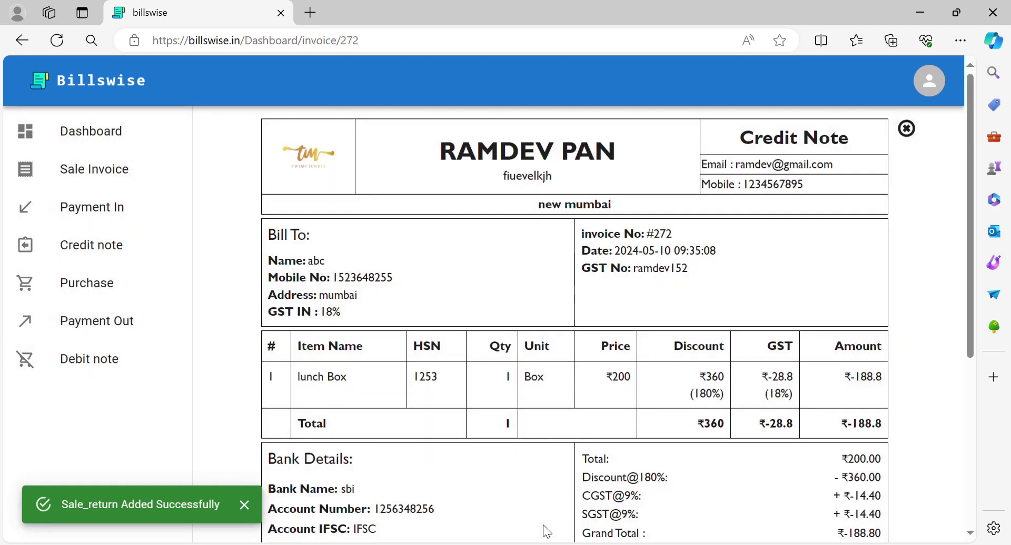
{"action": "scroll", "coordinate": [548, 532], "scroll_direction": "down", "scroll_amount": 5}
{"action": "scroll", "coordinate": [548, 532], "scroll_direction": "up", "scroll_amount": 5}
{"action": "scroll", "coordinate": [547, 532], "scroll_direction": "down", "scroll_amount": 5}
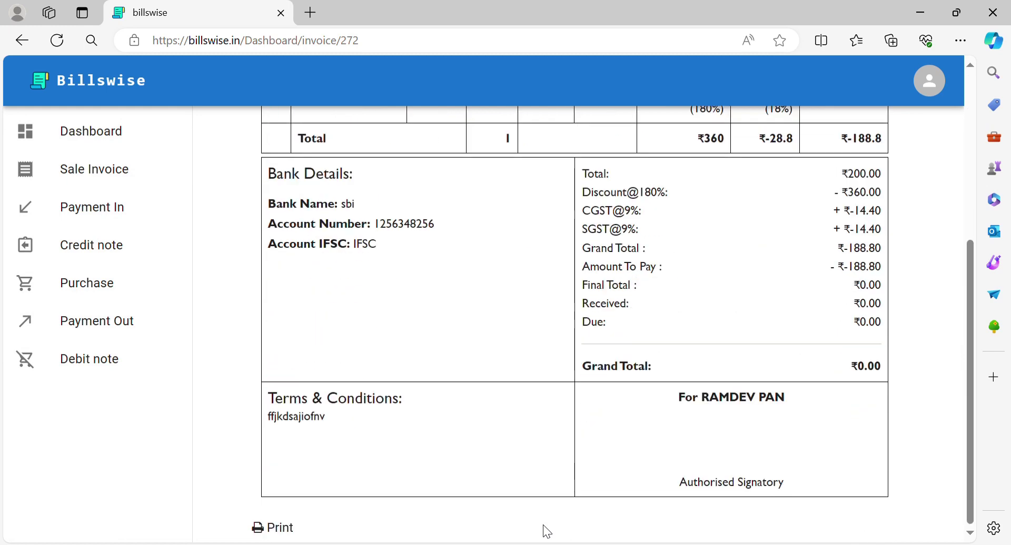
{"action": "scroll", "coordinate": [547, 532], "scroll_direction": "up", "scroll_amount": 5}
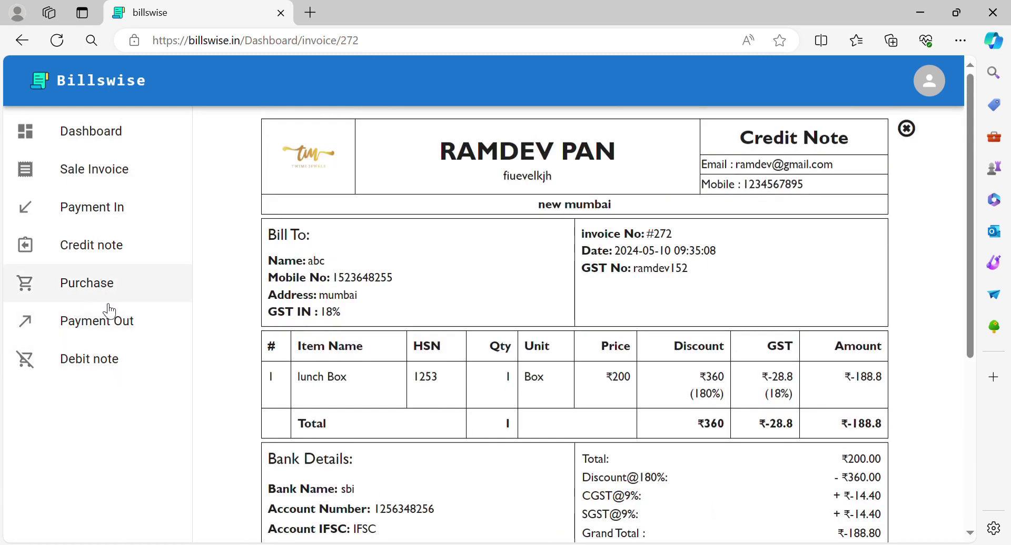
{"action": "left_click", "coordinate": [116, 327]}
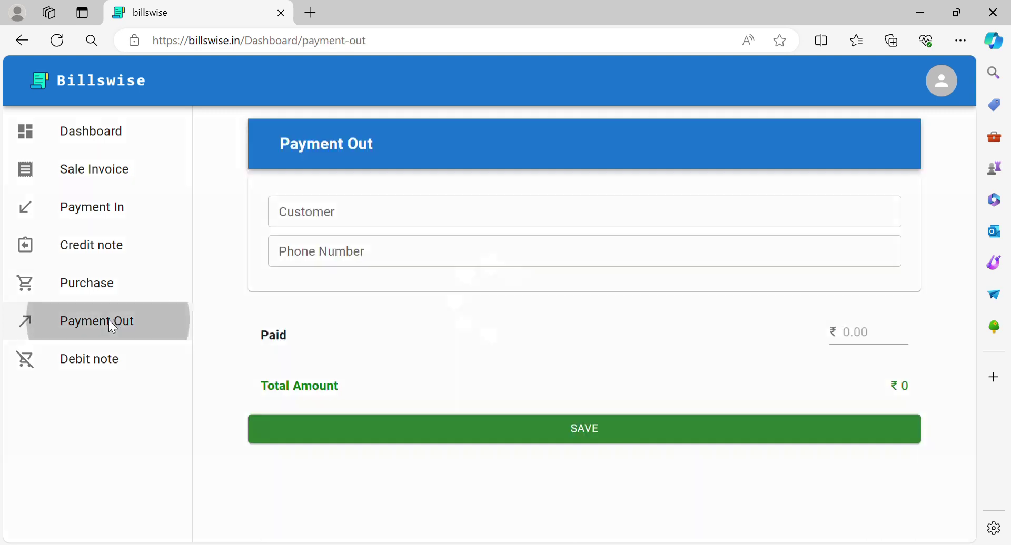
Choose customer abc for the payment-out and enter 200 as the amount paid
{"action": "left_click", "coordinate": [421, 214]}
{"action": "left_click", "coordinate": [430, 273]}
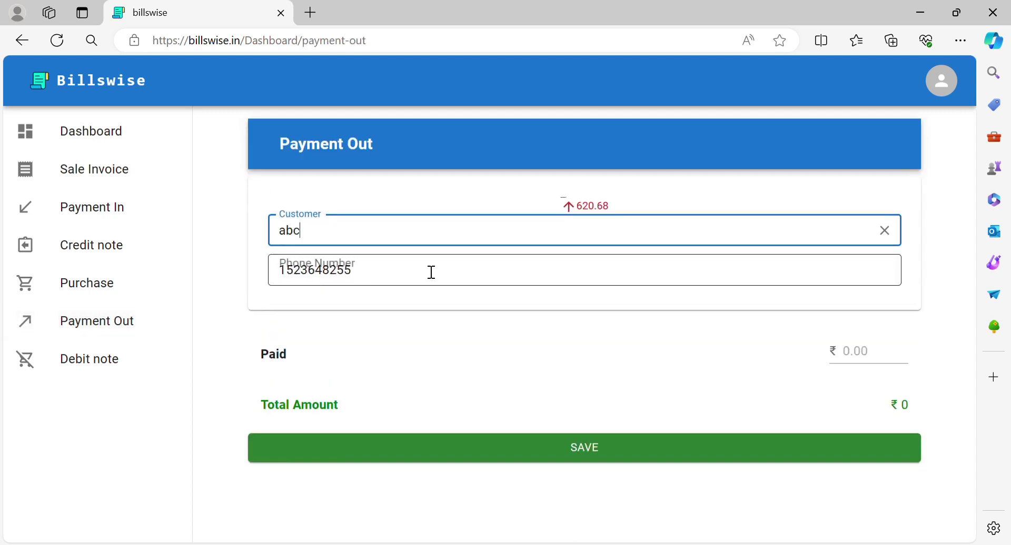
{"action": "left_click", "coordinate": [860, 356]}
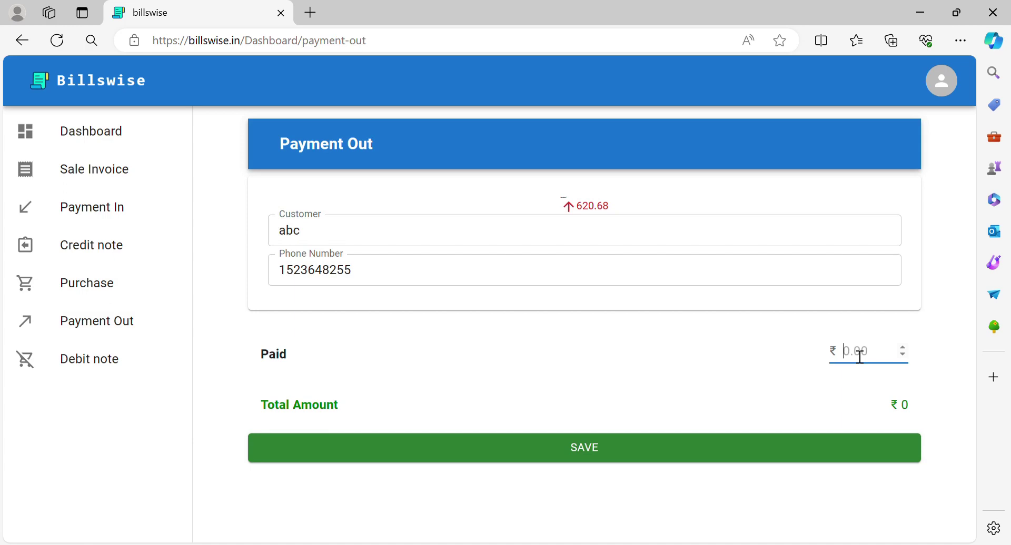
{"action": "type", "text": "200"}
Save the payment-out and review receipt #273 showing a ₹200.00 grand total and ₹0 due
{"action": "left_click", "coordinate": [750, 448]}
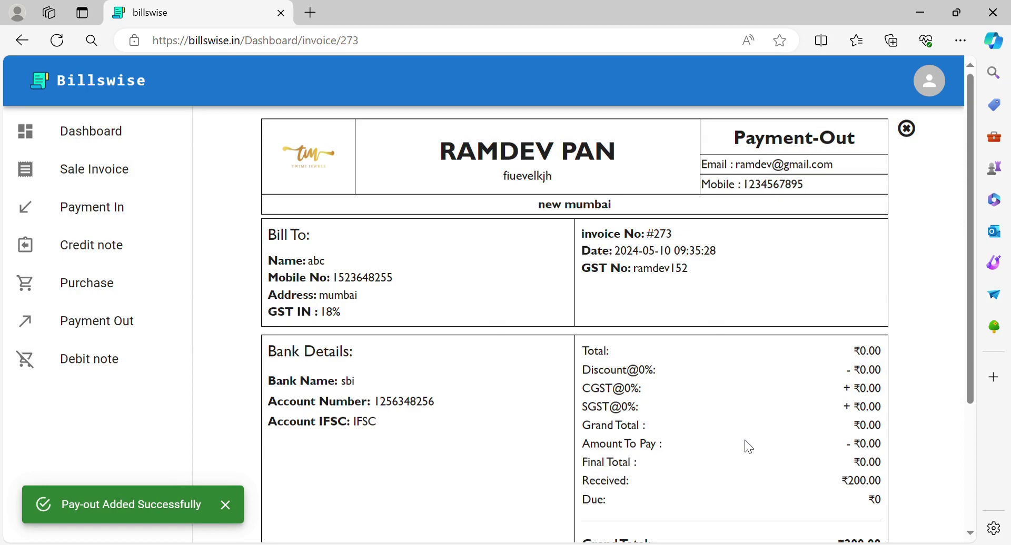
{"action": "scroll", "coordinate": [745, 440], "scroll_direction": "down", "scroll_amount": 3}
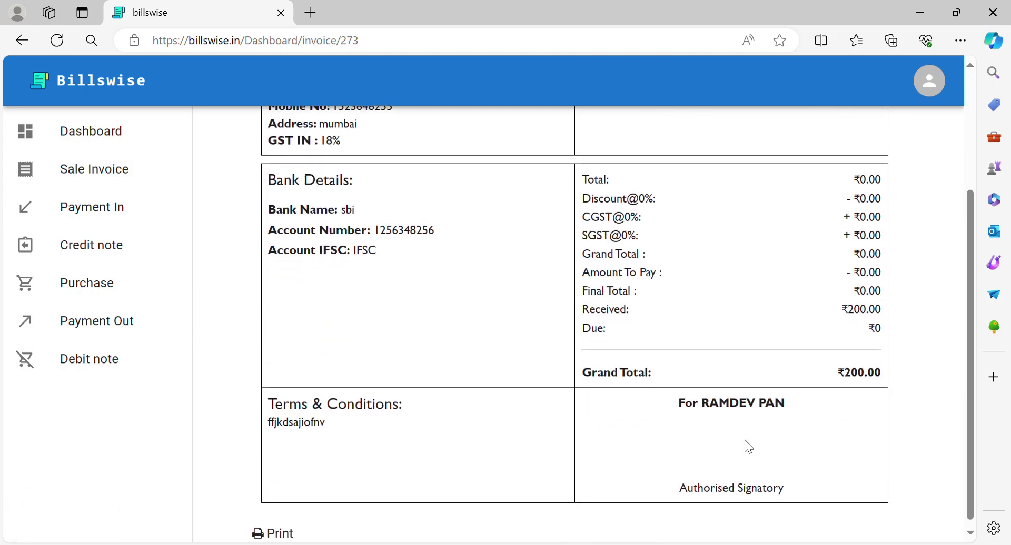
{"action": "scroll", "coordinate": [748, 447], "scroll_direction": "up", "scroll_amount": 3}
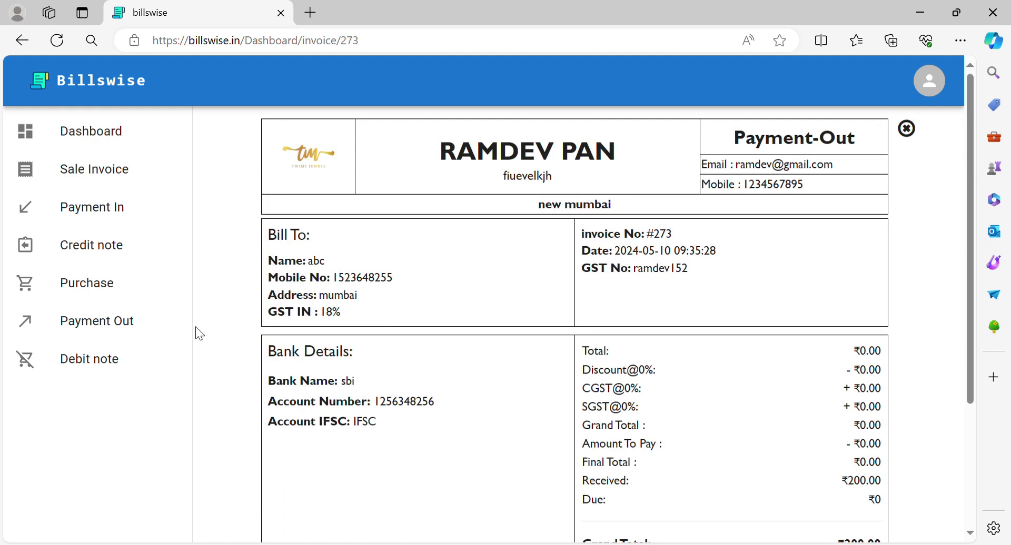
Check the dashboard balances, then bring up a blank Add Purchase form
{"action": "left_click", "coordinate": [132, 150]}
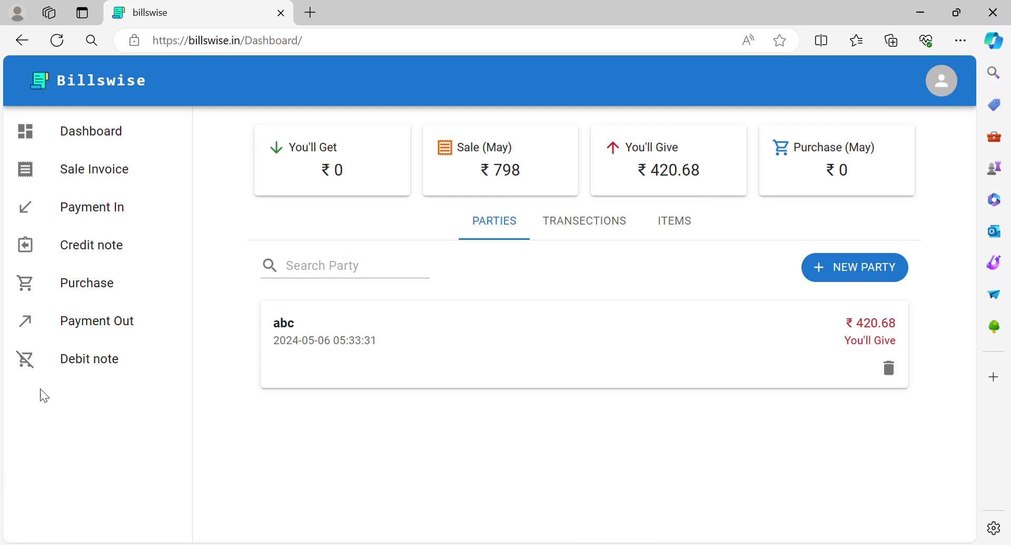
{"action": "left_click", "coordinate": [95, 336]}
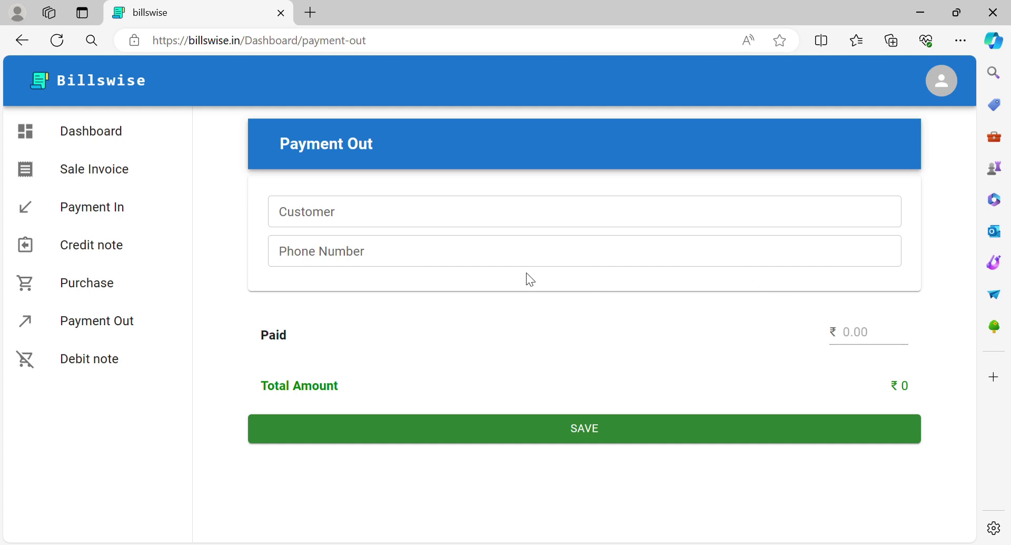
{"action": "left_click", "coordinate": [42, 288]}
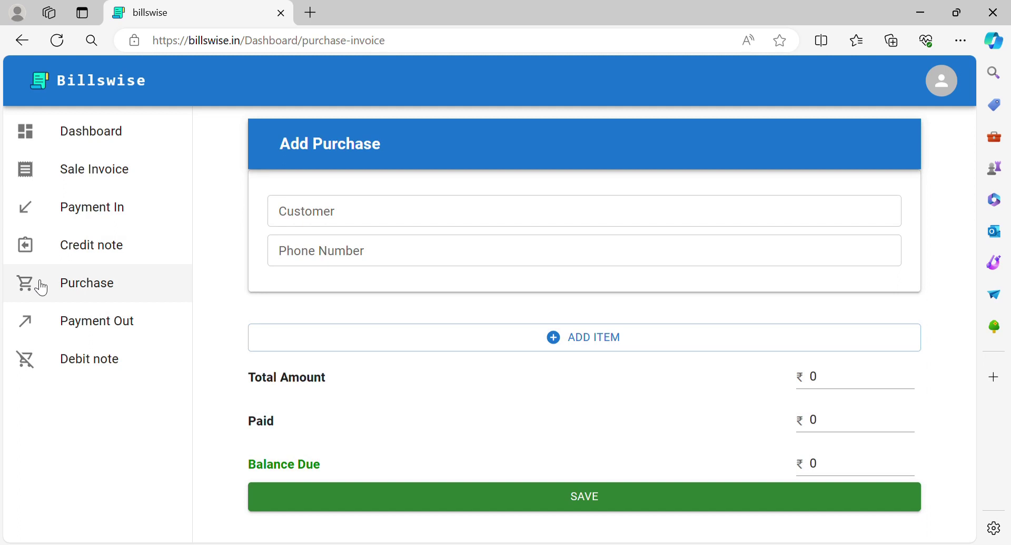
Select supplier abc for the purchase and pick lunch Box as the item
{"action": "left_click", "coordinate": [488, 211]}
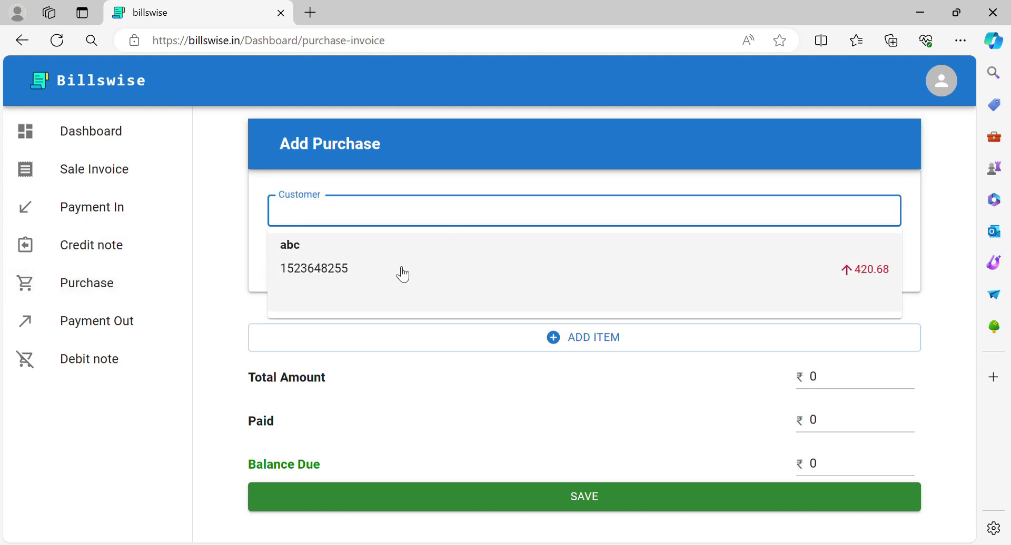
{"action": "left_click", "coordinate": [374, 293]}
{"action": "left_click", "coordinate": [373, 343]}
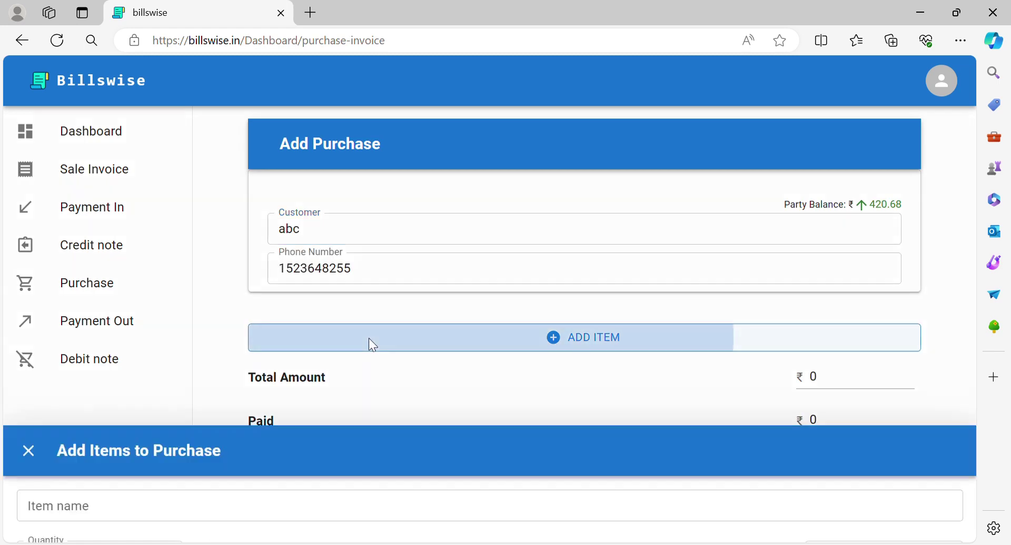
{"action": "left_click", "coordinate": [478, 149]}
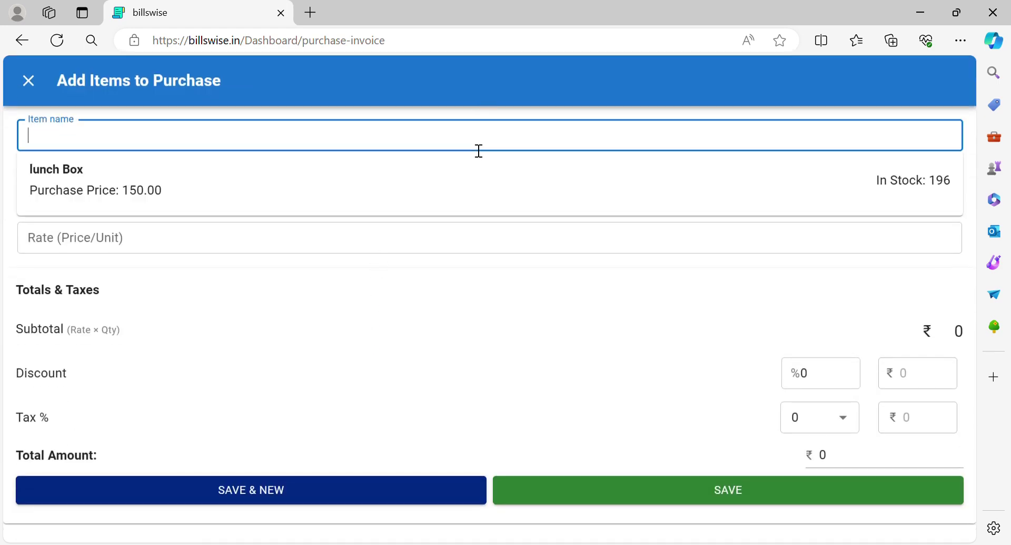
{"action": "left_click", "coordinate": [452, 189]}
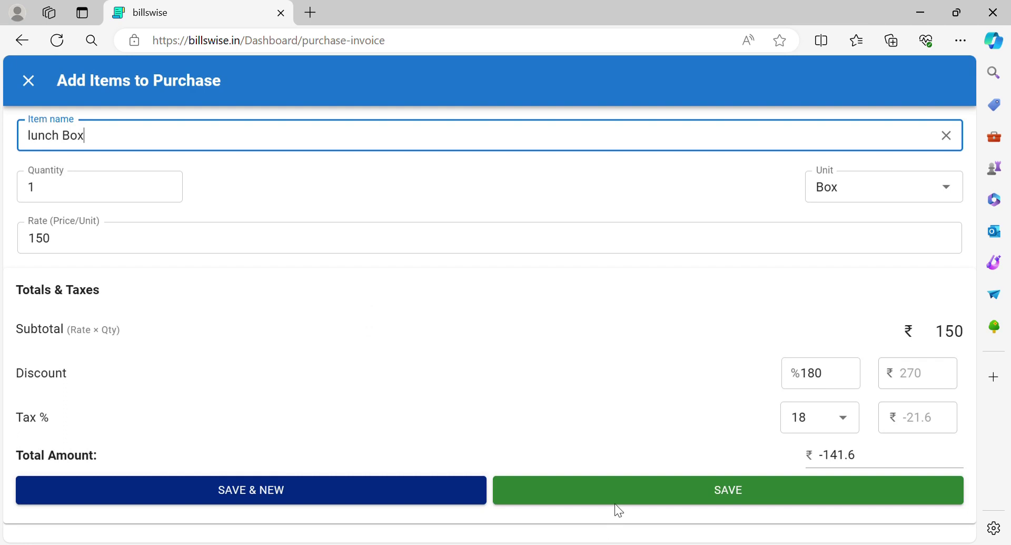
Set the lunch Box quantity to 7, add the line, and save purchase invoice #274
{"action": "left_click", "coordinate": [38, 187]}
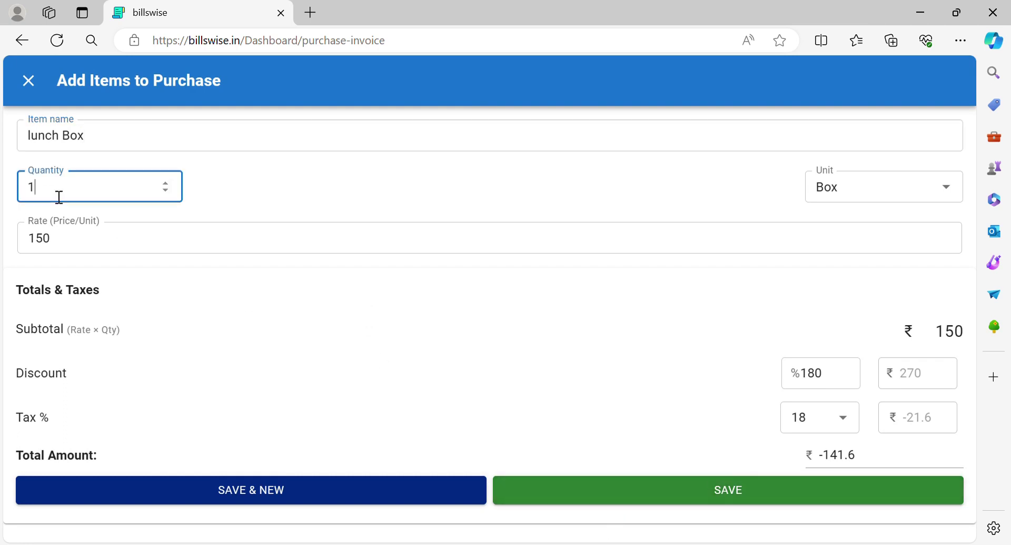
{"action": "key", "text": "BackSpace"}
{"action": "type", "text": "7"}
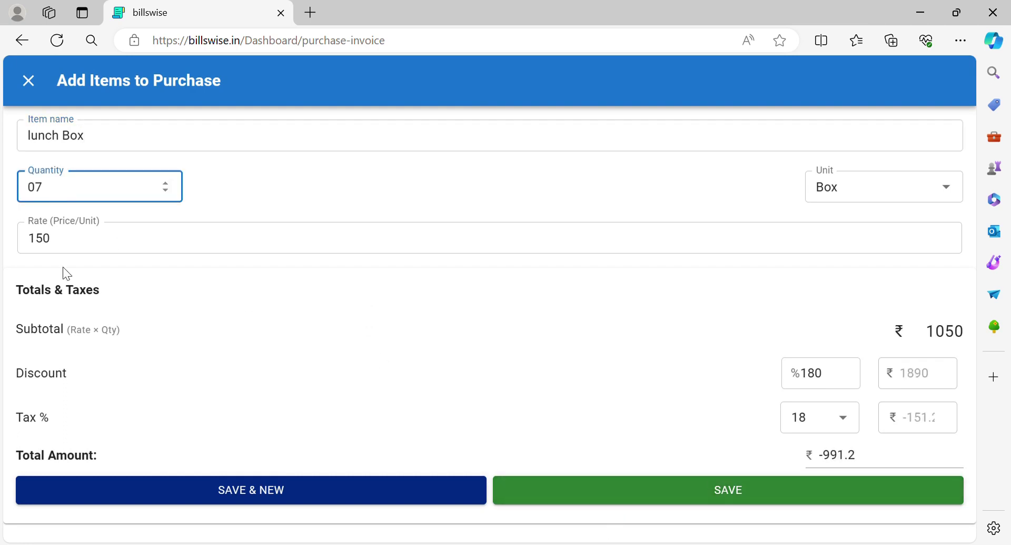
{"action": "left_click", "coordinate": [653, 491]}
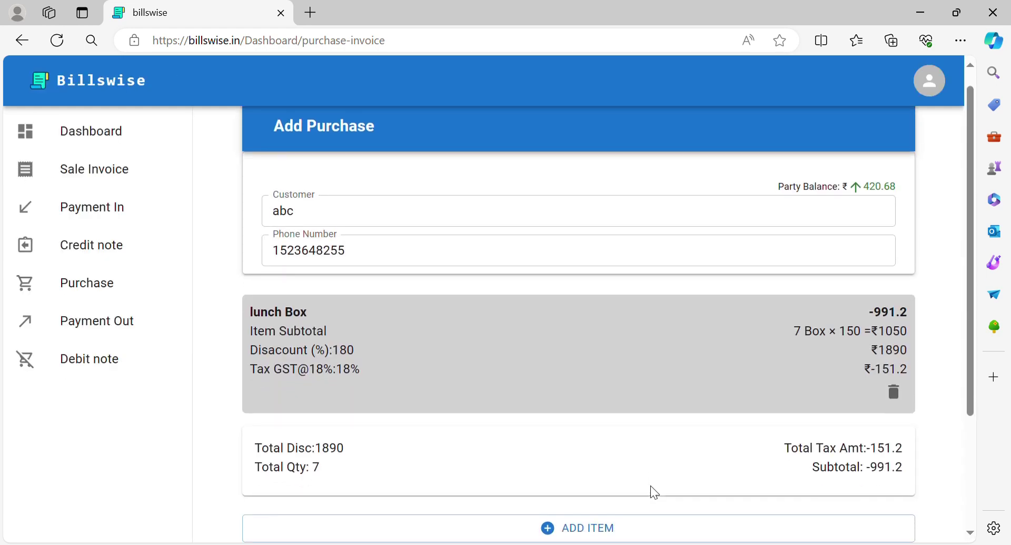
{"action": "scroll", "coordinate": [650, 485], "scroll_direction": "down", "scroll_amount": 3}
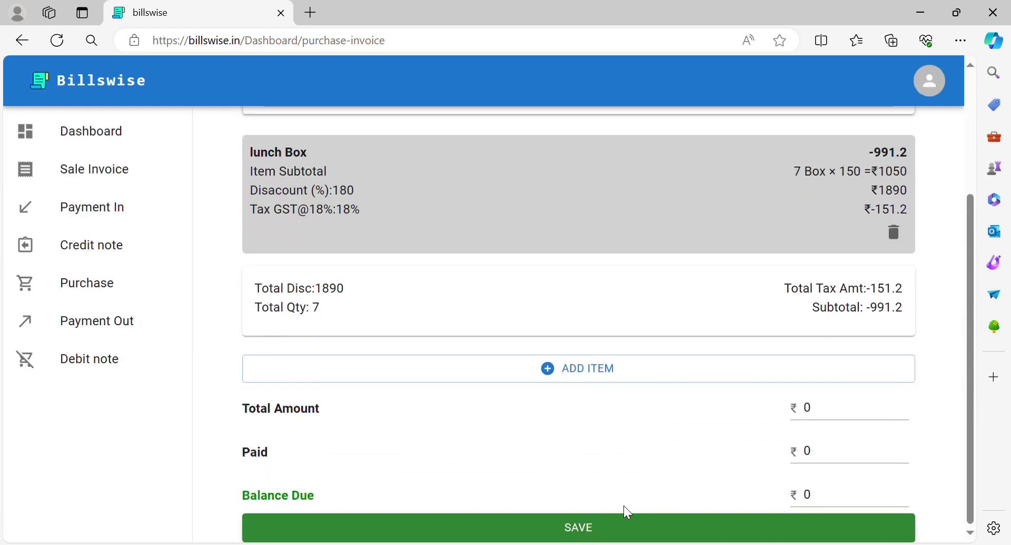
{"action": "left_click", "coordinate": [597, 530]}
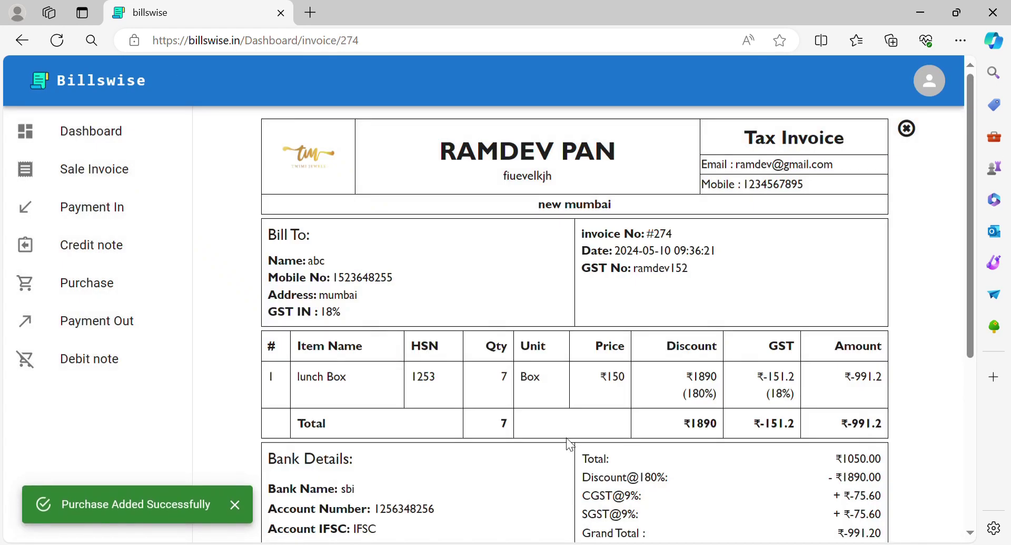
Scroll through invoice #274, then go back to the dashboard and start a new debit note
{"action": "scroll", "coordinate": [568, 445], "scroll_direction": "down", "scroll_amount": 2}
{"action": "scroll", "coordinate": [567, 440], "scroll_direction": "down", "scroll_amount": 3}
{"action": "scroll", "coordinate": [566, 438], "scroll_direction": "up", "scroll_amount": 5}
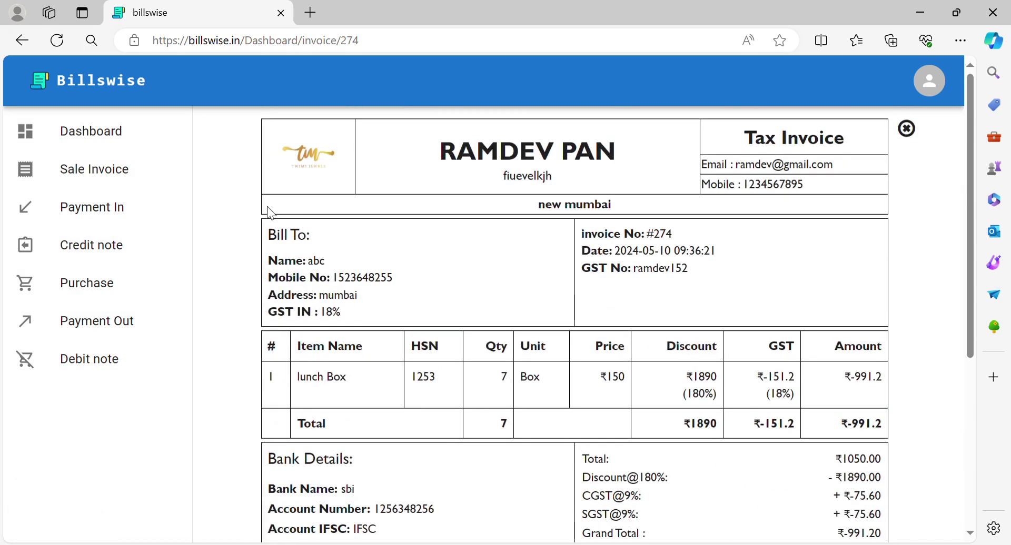
{"action": "left_click", "coordinate": [147, 138]}
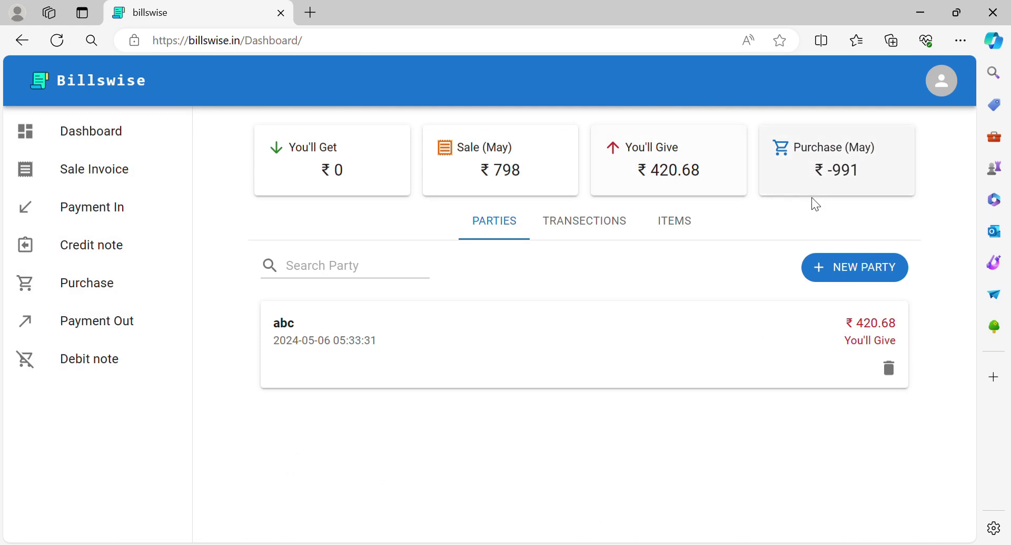
{"action": "left_click", "coordinate": [89, 362]}
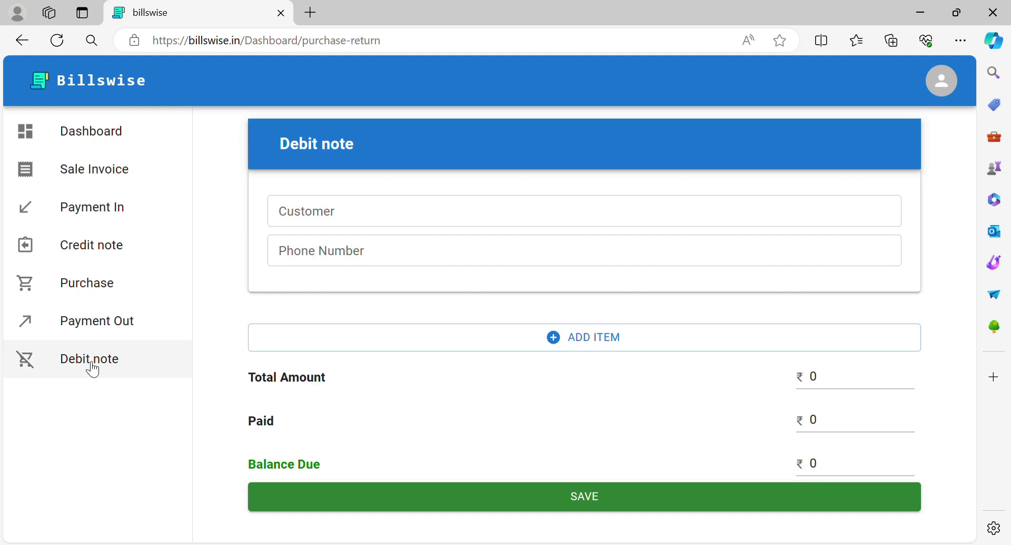
Choose customer abc and add one lunch Box as the returned item on the debit note
{"action": "left_click", "coordinate": [327, 224]}
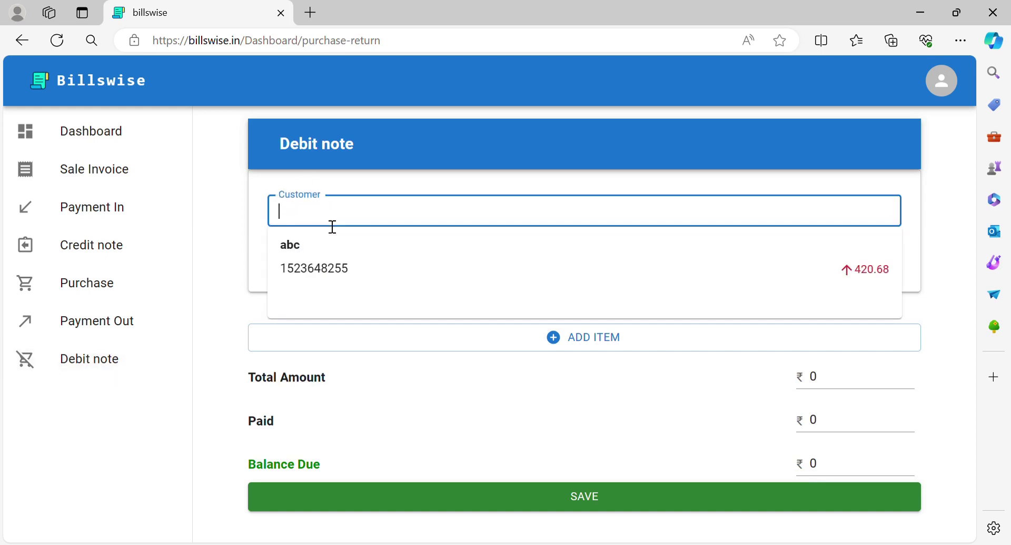
{"action": "left_click", "coordinate": [361, 266]}
{"action": "left_click", "coordinate": [439, 349]}
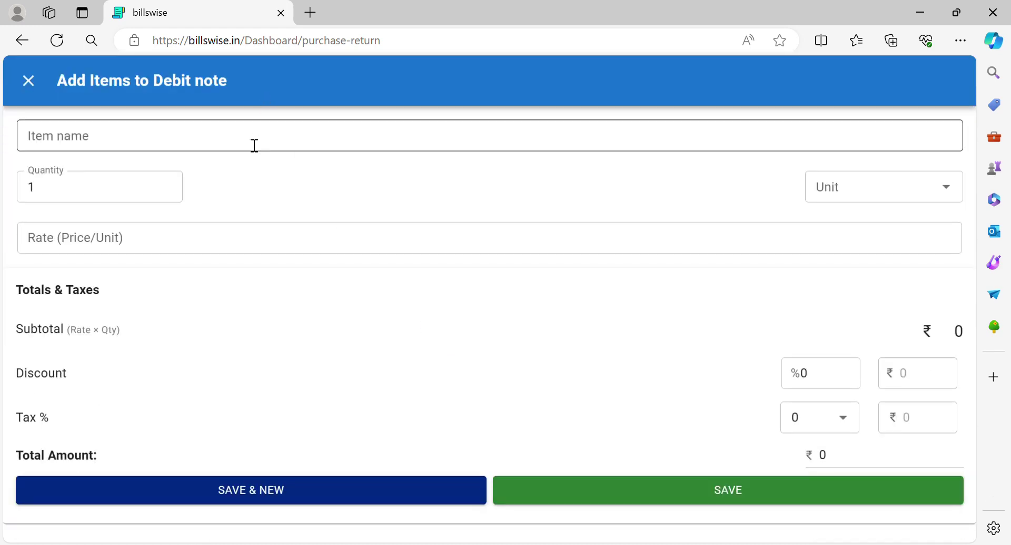
{"action": "left_click", "coordinate": [254, 145]}
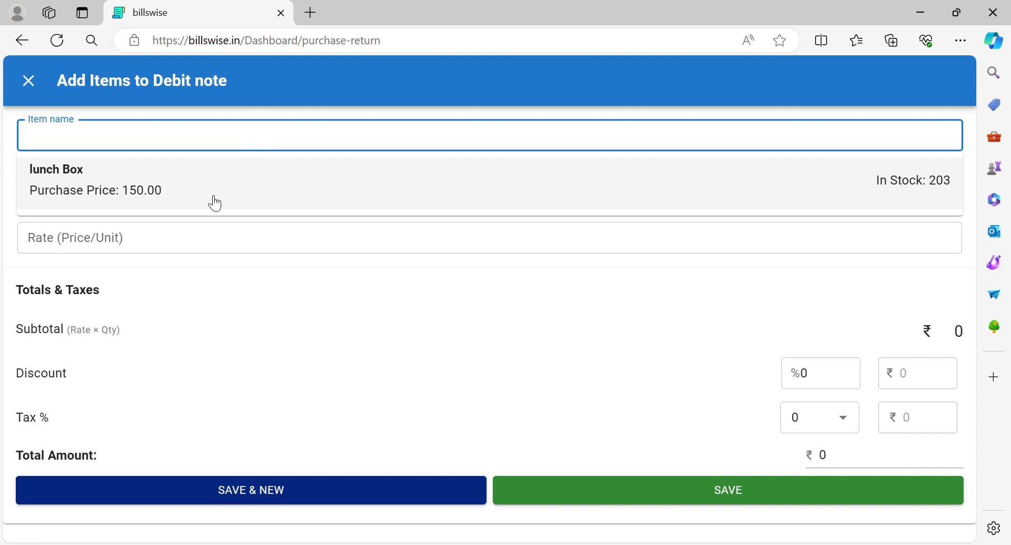
{"action": "left_click", "coordinate": [214, 203]}
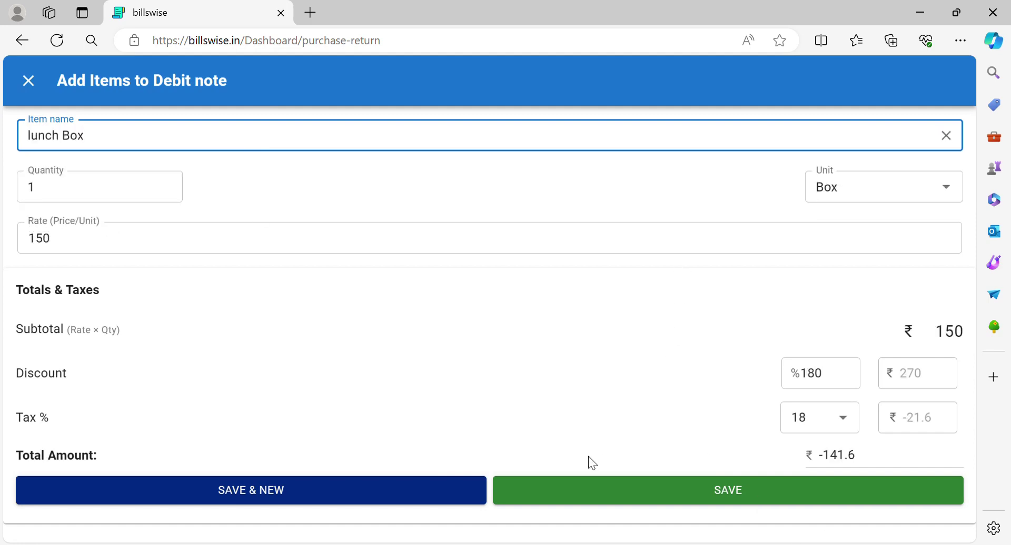
{"action": "left_click", "coordinate": [584, 479]}
Save debit note #275 and return to the dashboard's transactions list
{"action": "scroll", "coordinate": [582, 485], "scroll_direction": "down", "scroll_amount": 2}
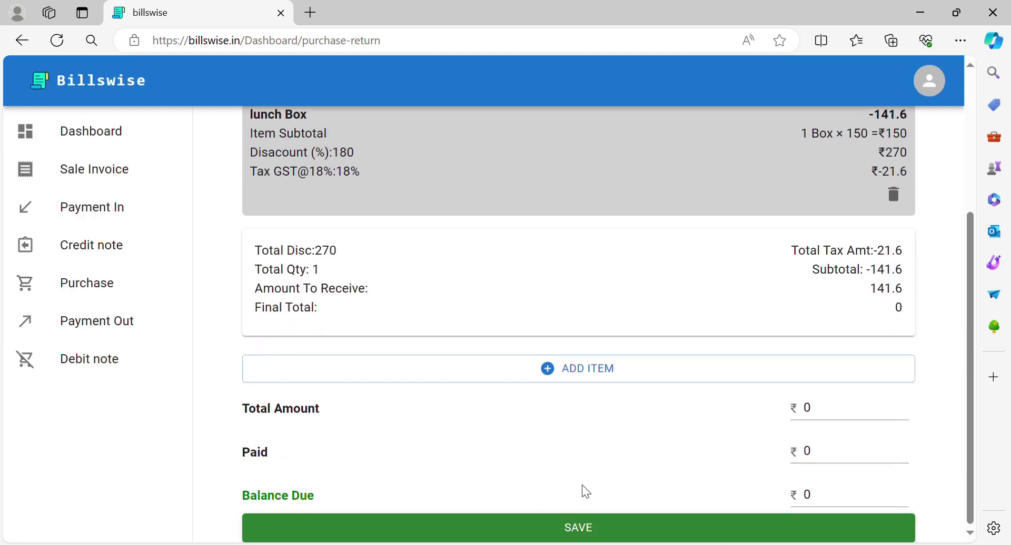
{"action": "left_click", "coordinate": [577, 524]}
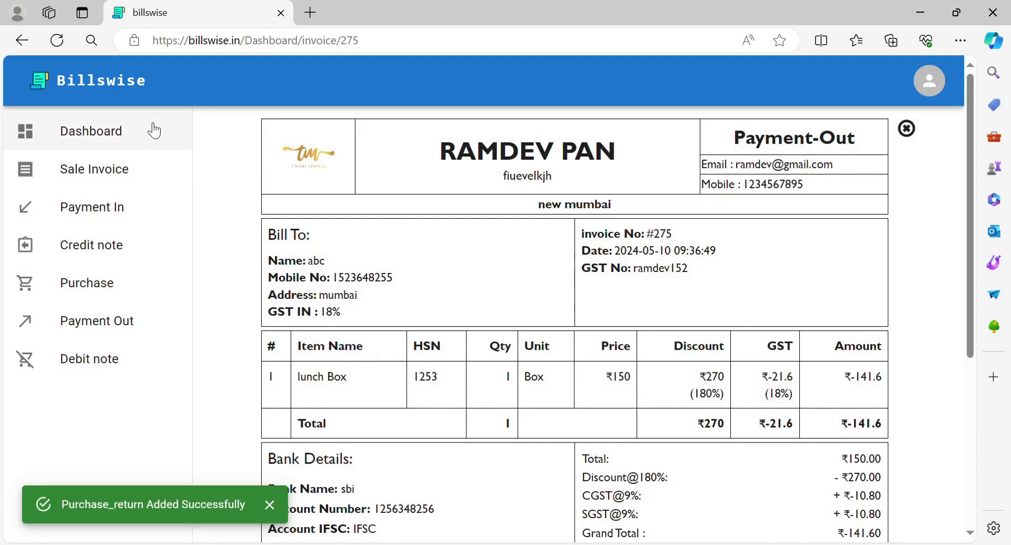
{"action": "left_click", "coordinate": [135, 125]}
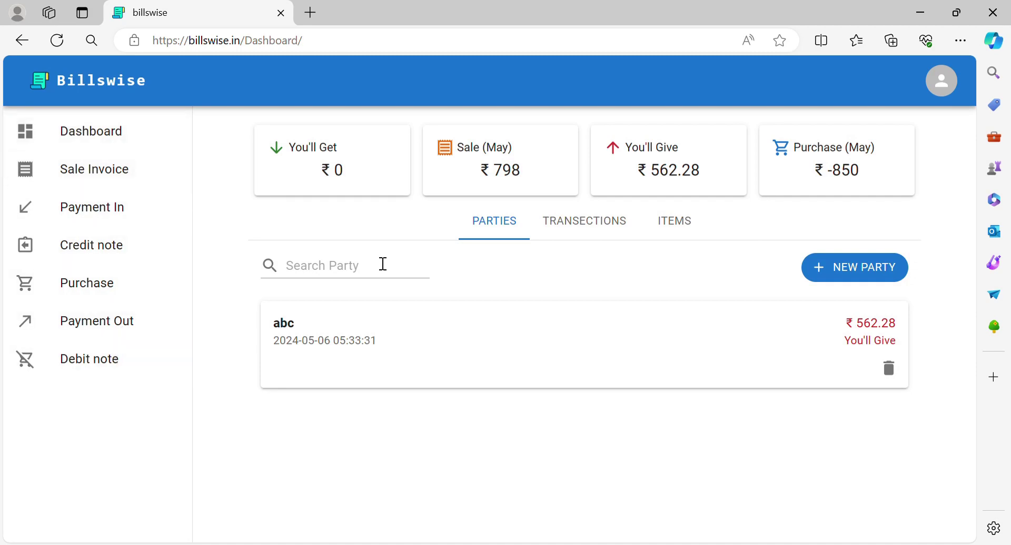
{"action": "left_click", "coordinate": [592, 227]}
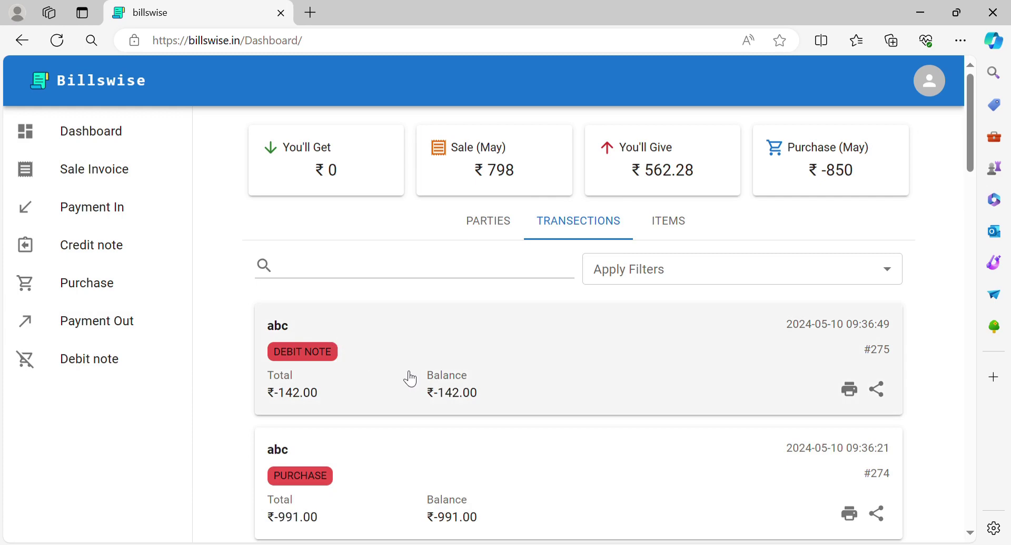
Scroll through the transaction cards from debit note #275 back to Payment-In receipts #215–#217
{"action": "scroll", "coordinate": [411, 379], "scroll_direction": "down", "scroll_amount": 10}
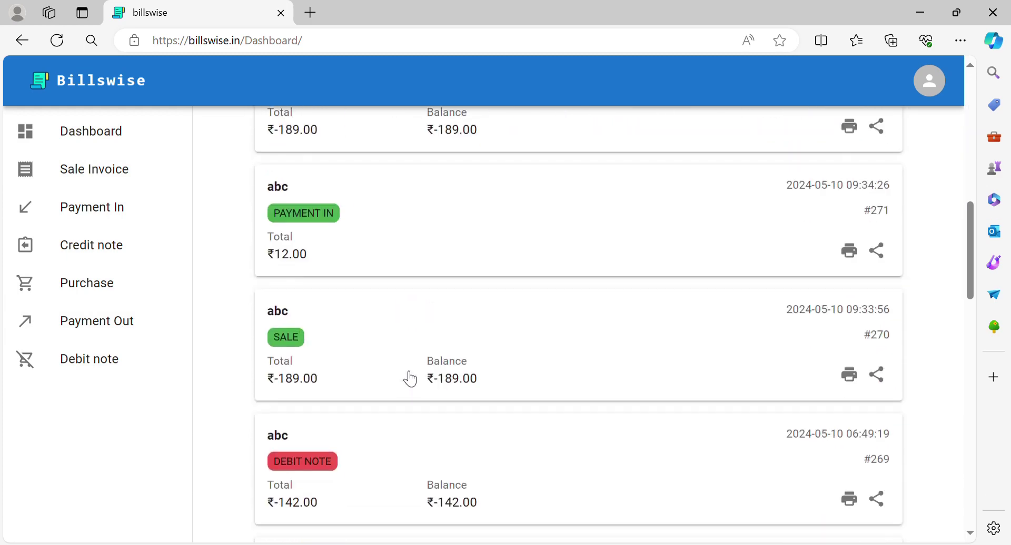
{"action": "scroll", "coordinate": [410, 379], "scroll_direction": "down", "scroll_amount": 4}
{"action": "scroll", "coordinate": [410, 379], "scroll_direction": "down", "scroll_amount": 8}
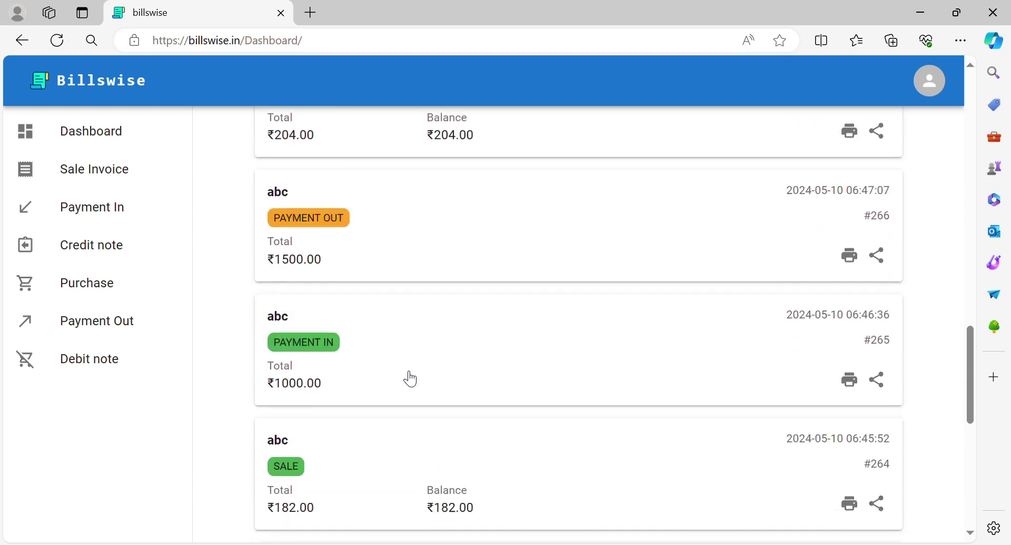
{"action": "scroll", "coordinate": [411, 379], "scroll_direction": "down", "scroll_amount": 8}
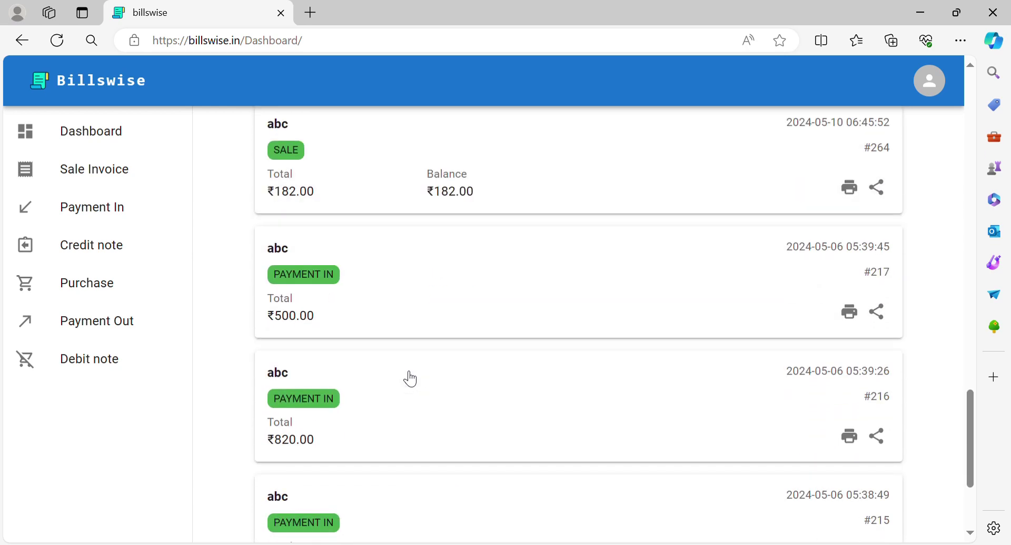
{"action": "scroll", "coordinate": [411, 379], "scroll_direction": "down", "scroll_amount": 2}
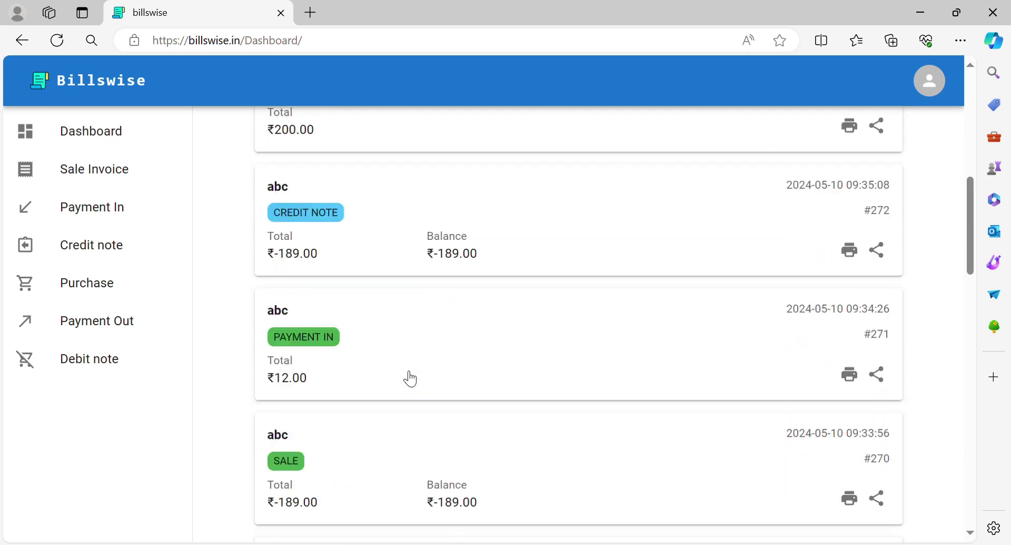
{"action": "left_click", "coordinate": [923, 95]}
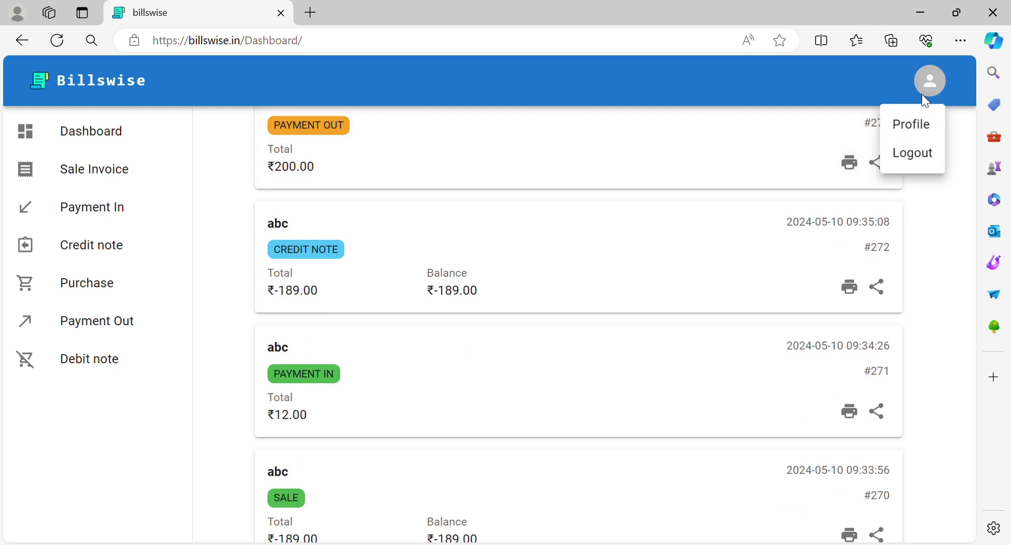
Open the business profile and look over the Business Details, including terms and conditions
{"action": "left_click", "coordinate": [913, 129]}
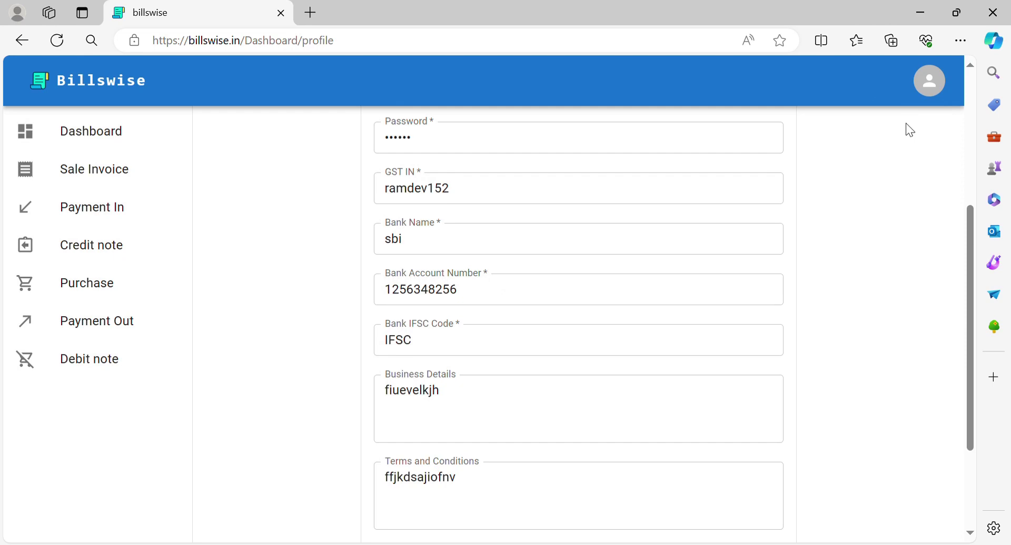
{"action": "scroll", "coordinate": [569, 260], "scroll_direction": "up", "scroll_amount": 5}
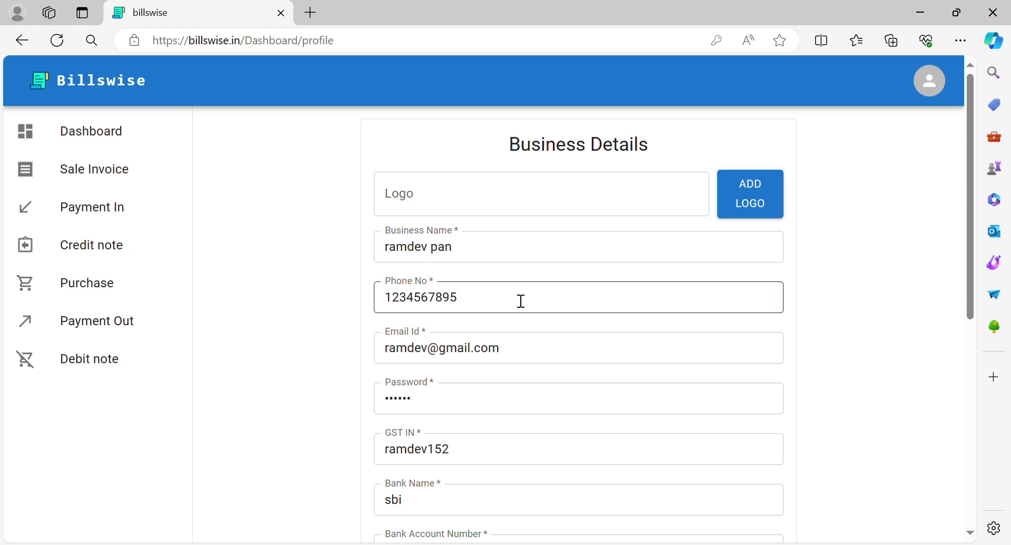
{"action": "scroll", "coordinate": [500, 380], "scroll_direction": "down", "scroll_amount": 2}
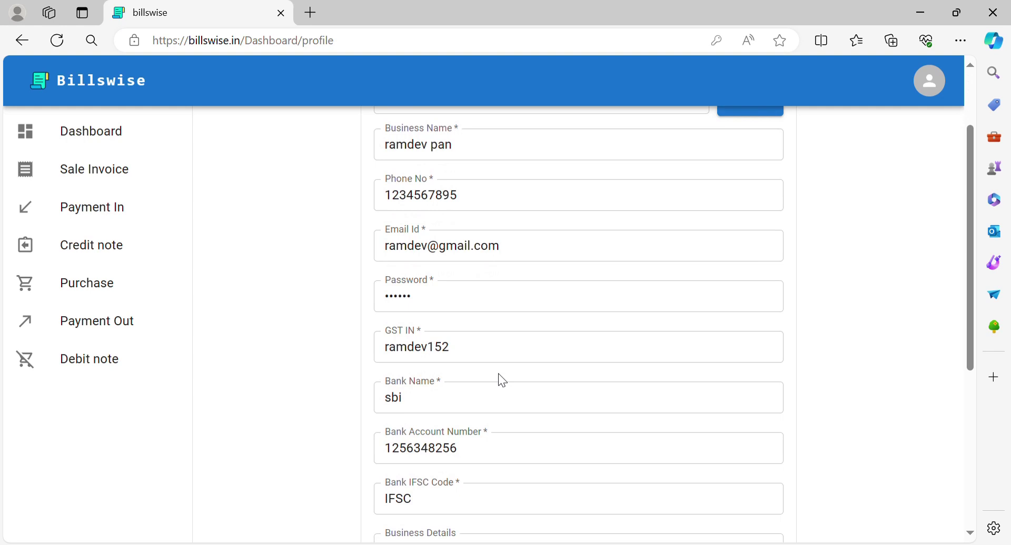
{"action": "scroll", "coordinate": [500, 379], "scroll_direction": "down", "scroll_amount": 5}
{"action": "left_click", "coordinate": [507, 381]}
{"action": "scroll", "coordinate": [507, 382], "scroll_direction": "down", "scroll_amount": 1}
{"action": "left_click", "coordinate": [530, 517]}
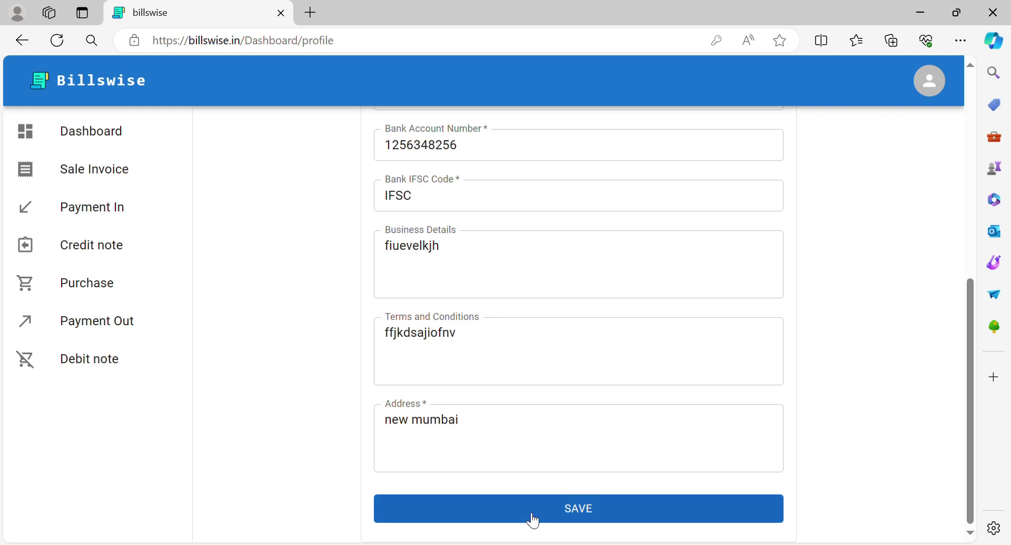
Save the business profile and go back to the dashboard overview of parties
{"action": "left_click", "coordinate": [537, 507]}
{"action": "left_click", "coordinate": [539, 514]}
{"action": "scroll", "coordinate": [477, 399], "scroll_direction": "up", "scroll_amount": 8}
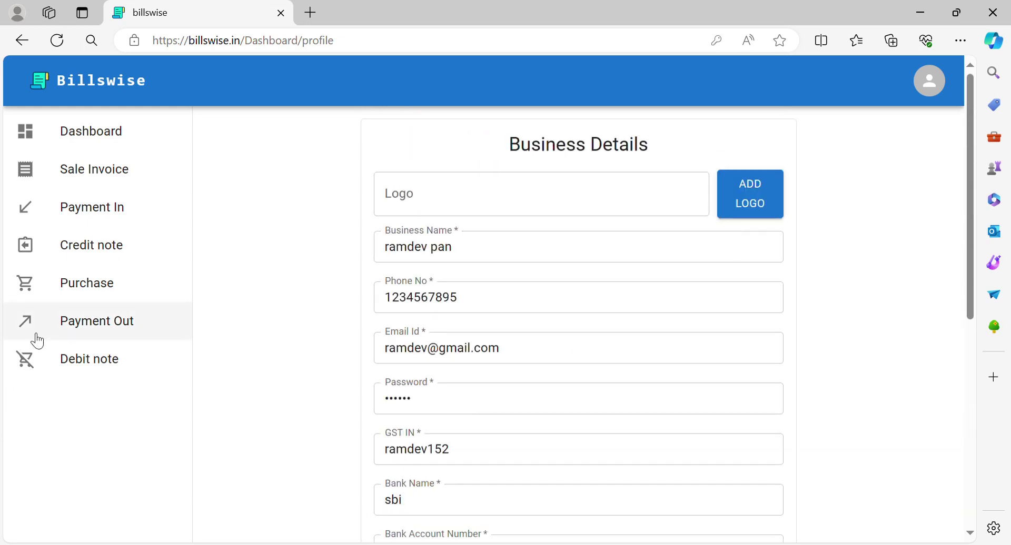
{"action": "left_click", "coordinate": [90, 129]}
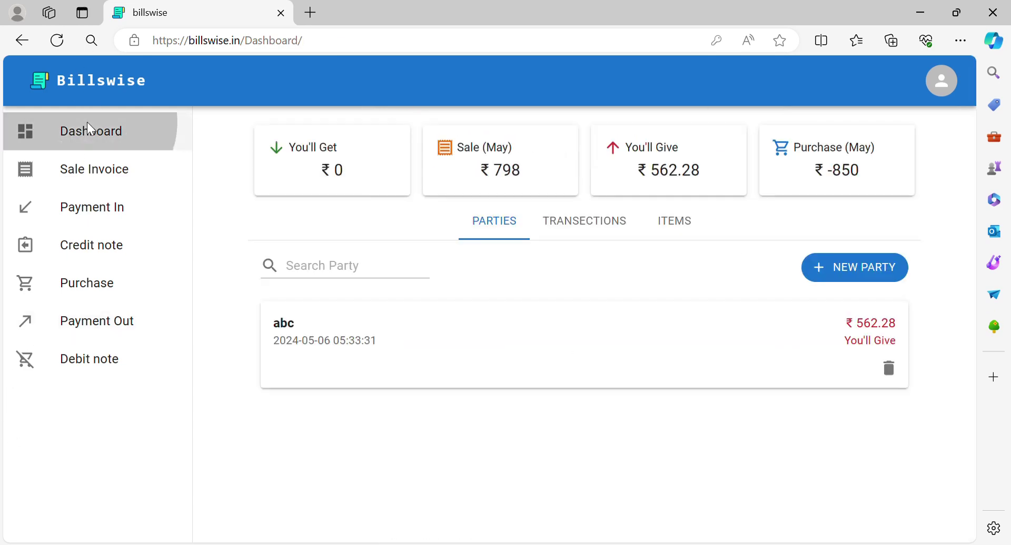